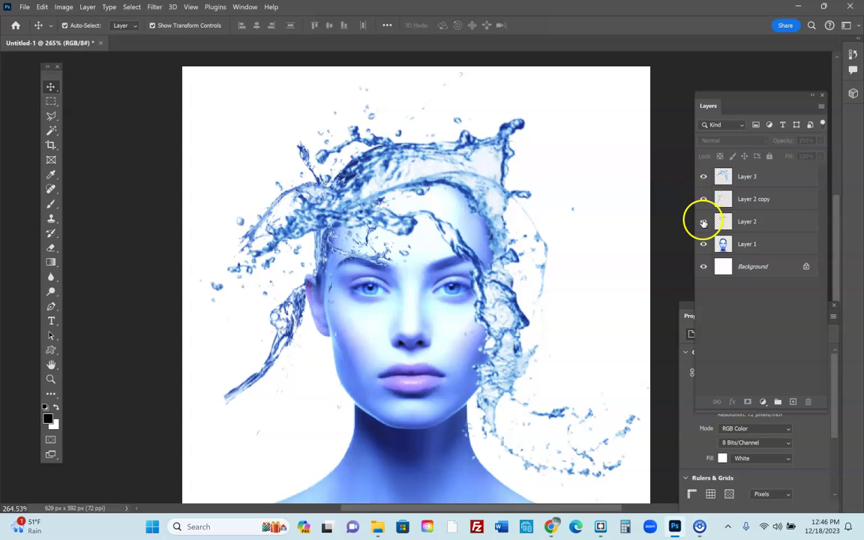
- Hide, then re-show the Layer 3, Layer 2 copy and Layer 2 splashes, and bring up Chrome's face results
left_click(705, 170)
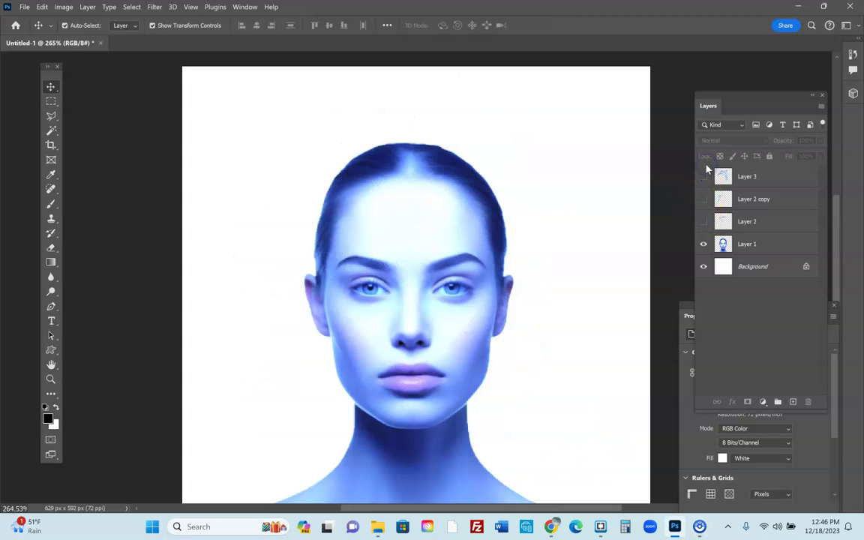
left_click(703, 176)
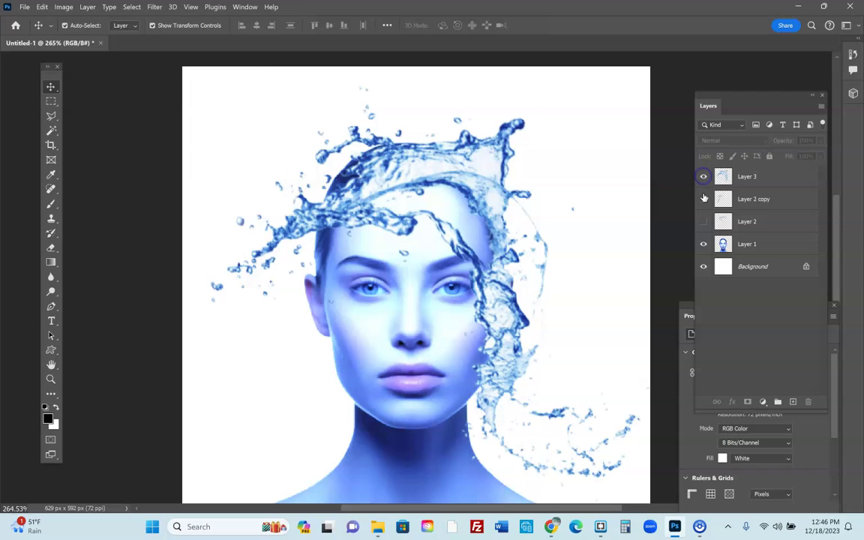
left_click(704, 199)
left_click(704, 222)
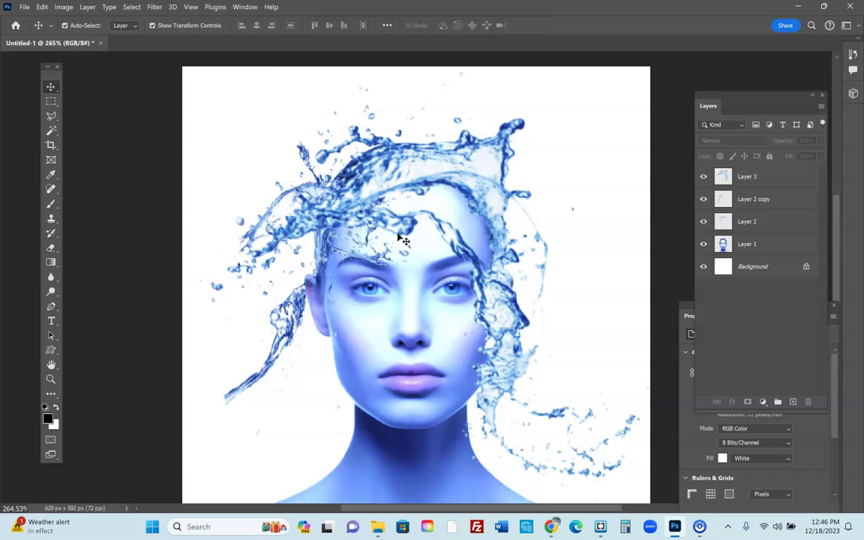
left_click(552, 526)
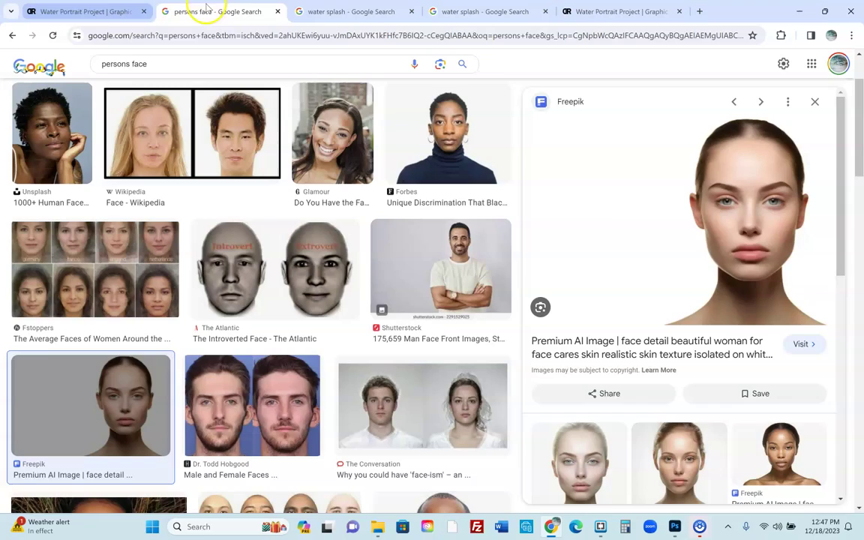
- Open the Water Portrait Project page and page through its example portrait gallery
left_click(94, 11)
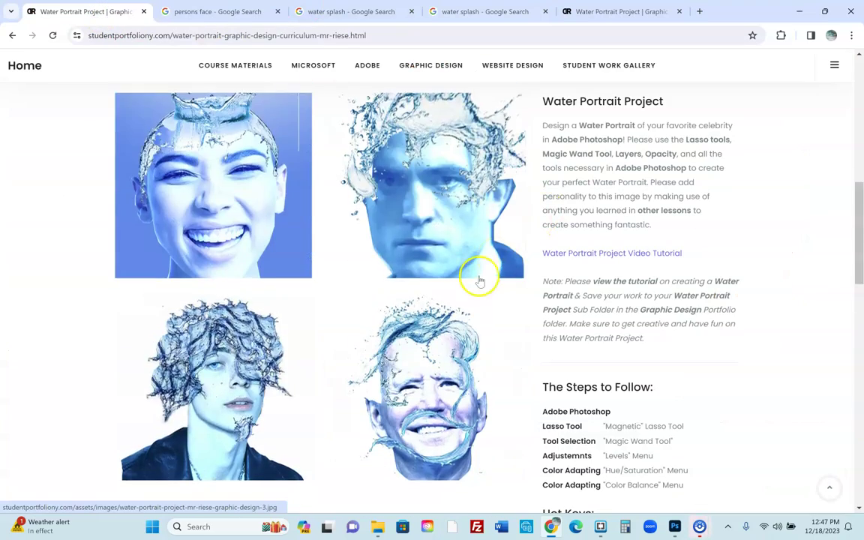
scroll(473, 289, "up", 3)
left_click(220, 401)
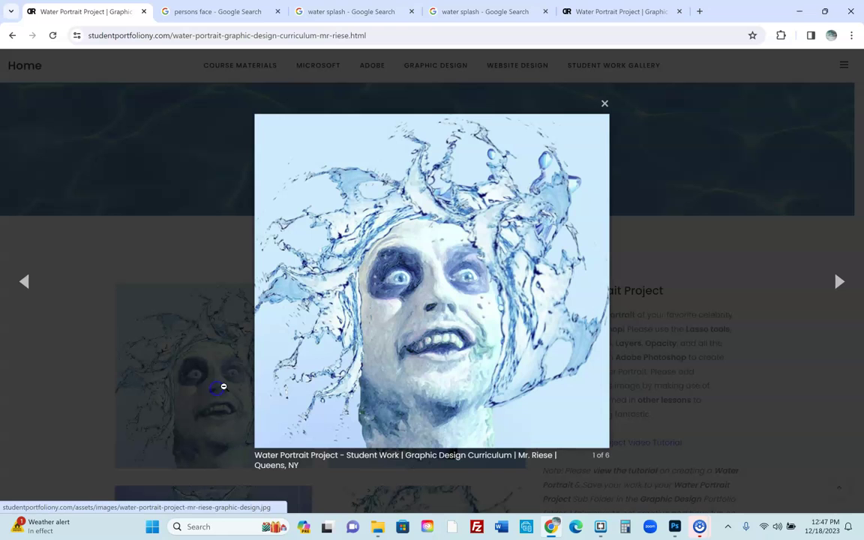
left_click(838, 283)
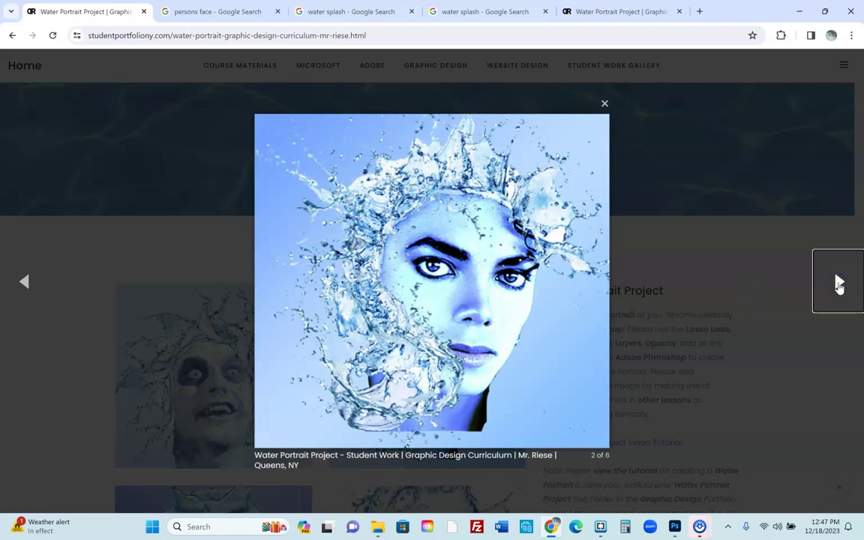
left_click(838, 283)
left_click(839, 283)
left_click(839, 283)
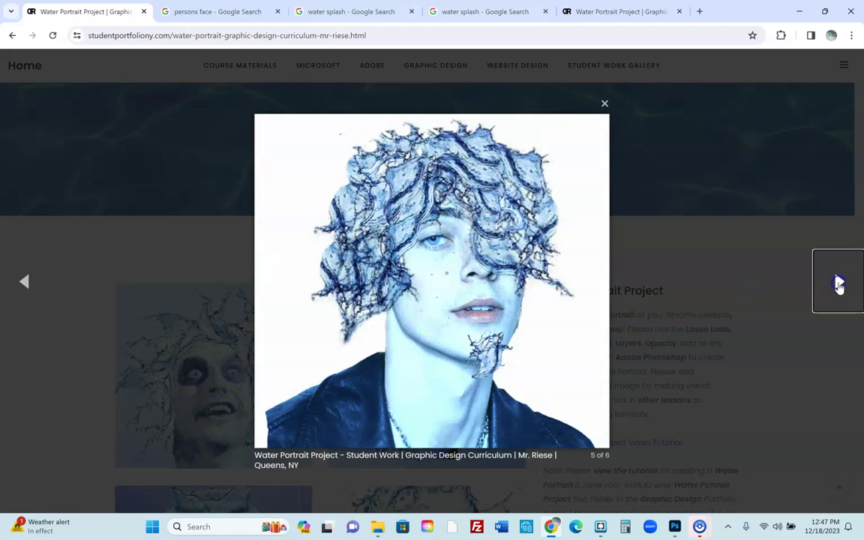
left_click(838, 283)
left_click(838, 282)
left_click(748, 334)
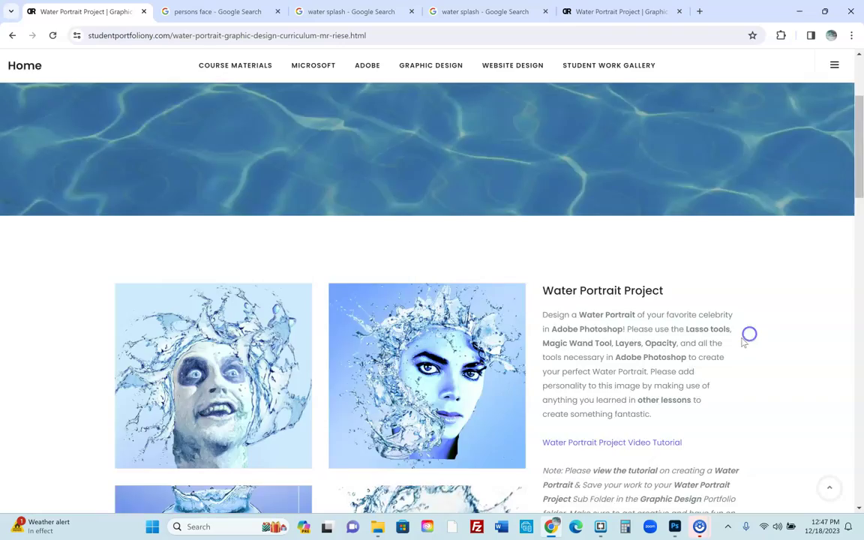
- Scroll toward the Hot Keys list, viewing the curly-haired, bearded-man and dreadlocks examples
scroll(749, 334, "down", 3)
scroll(424, 363, "down", 2)
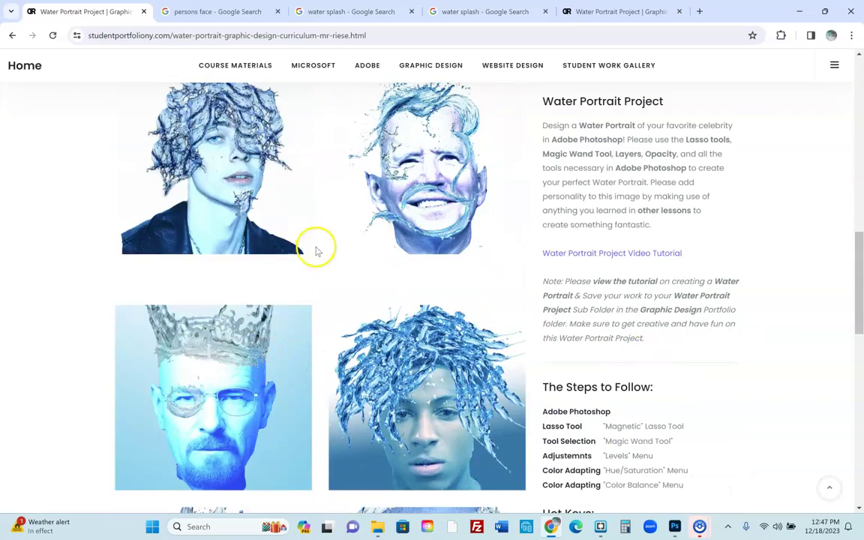
scroll(316, 251, "down", 2)
scroll(229, 176, "down", 2)
scroll(229, 191, "up", 5)
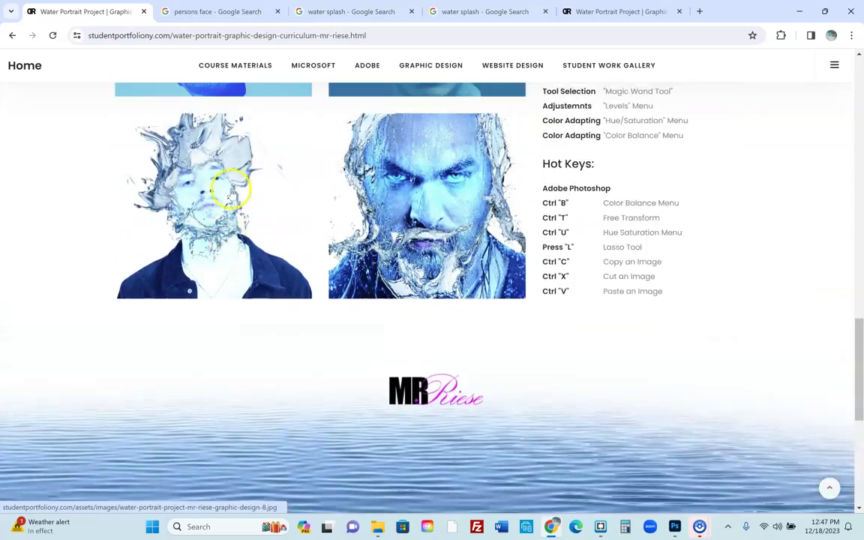
left_click(227, 263)
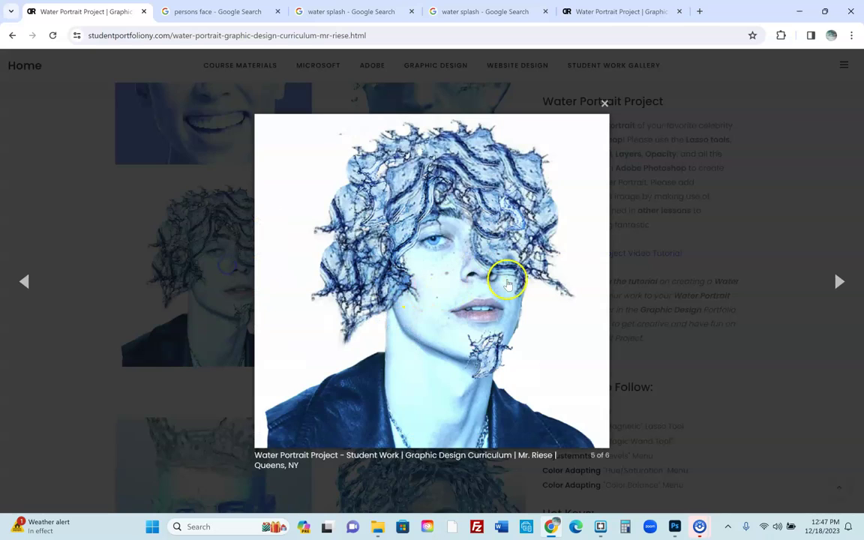
left_click(836, 285)
left_click(837, 285)
left_click(836, 285)
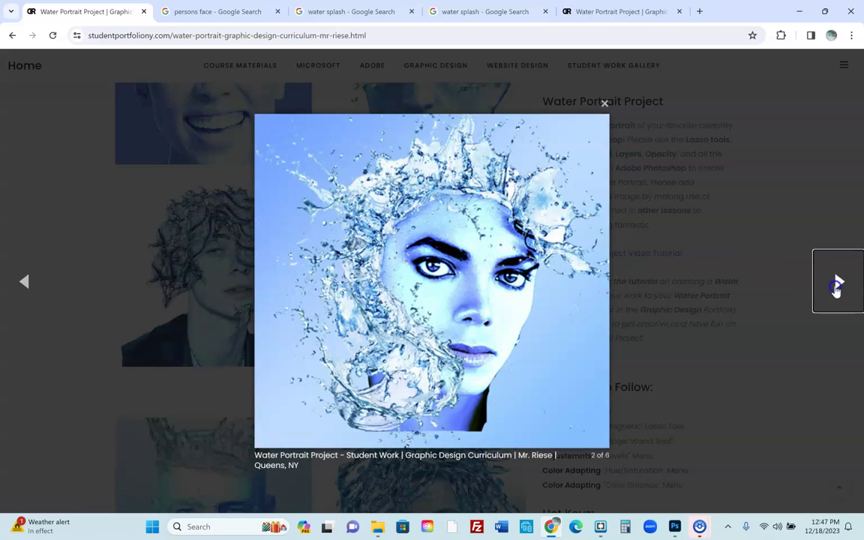
left_click(733, 332)
scroll(617, 353, "down", 5)
left_click(405, 164)
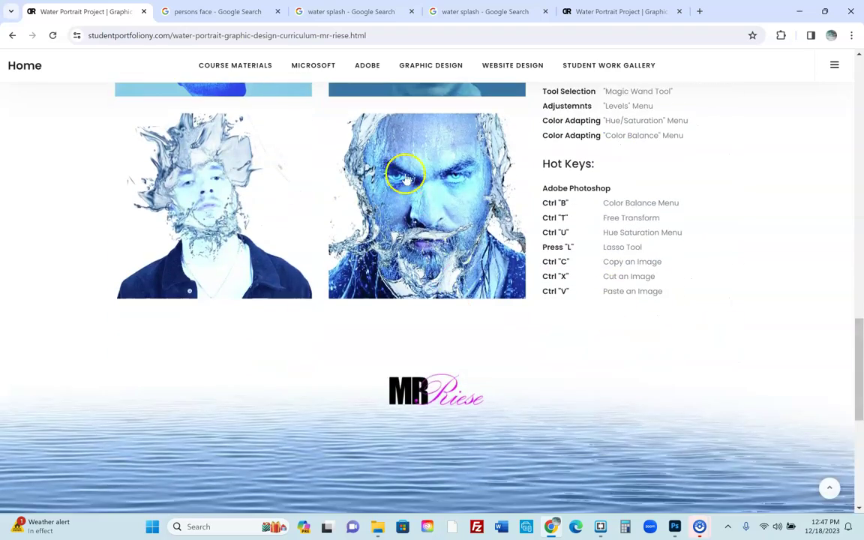
left_click(22, 285)
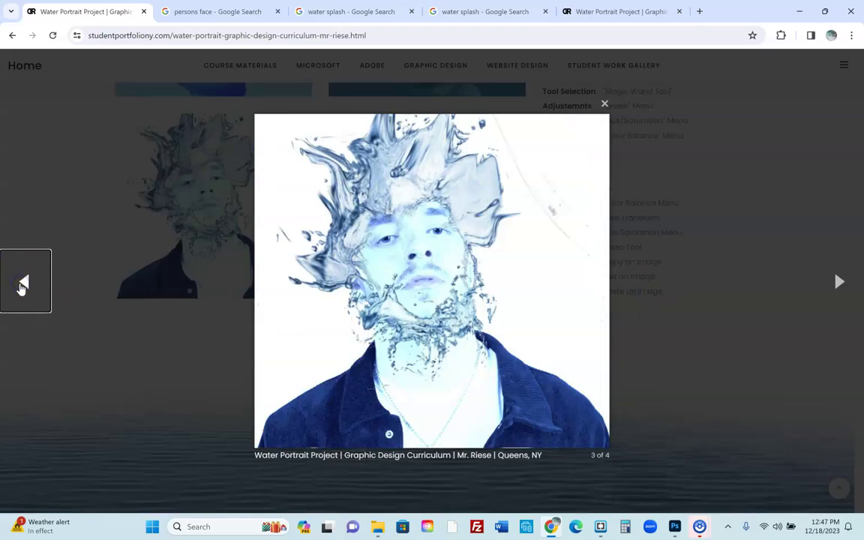
left_click(22, 285)
left_click(116, 251)
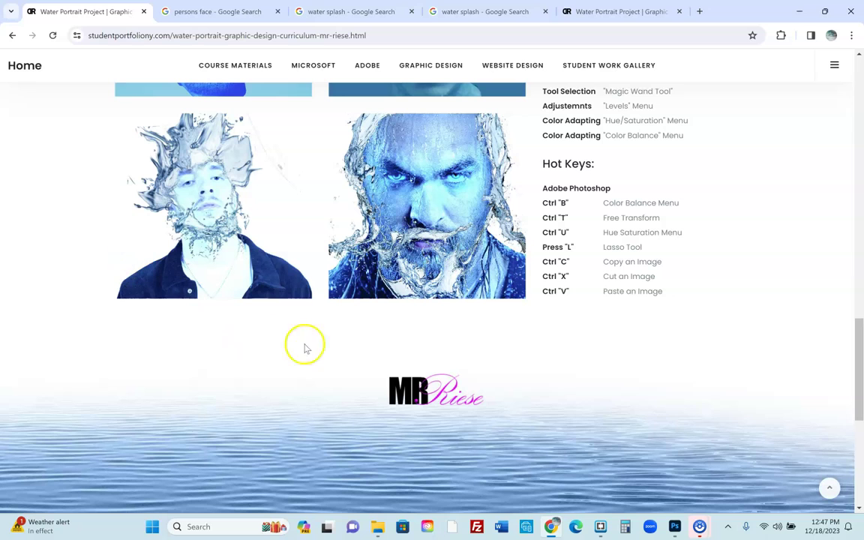
- Back in Photoshop, hide the splash layers to see the plain face, then re-show Layer 3
left_click(674, 525)
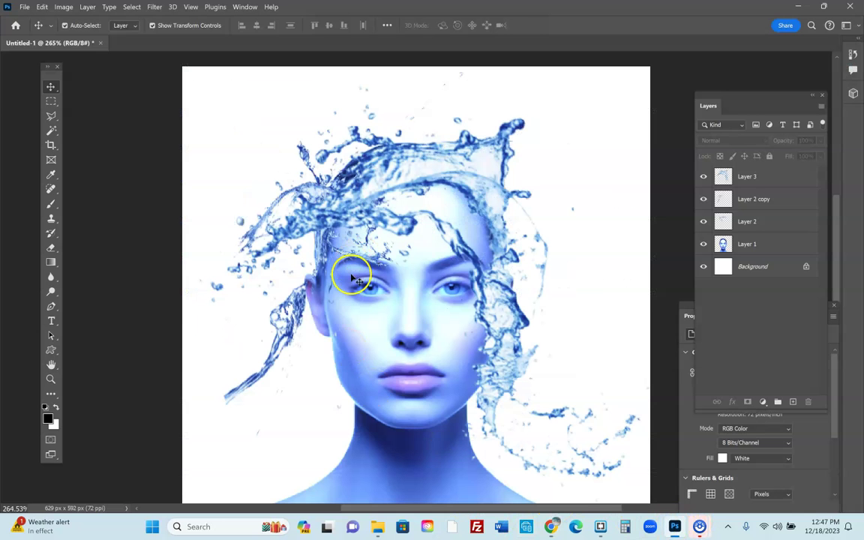
left_click(704, 178)
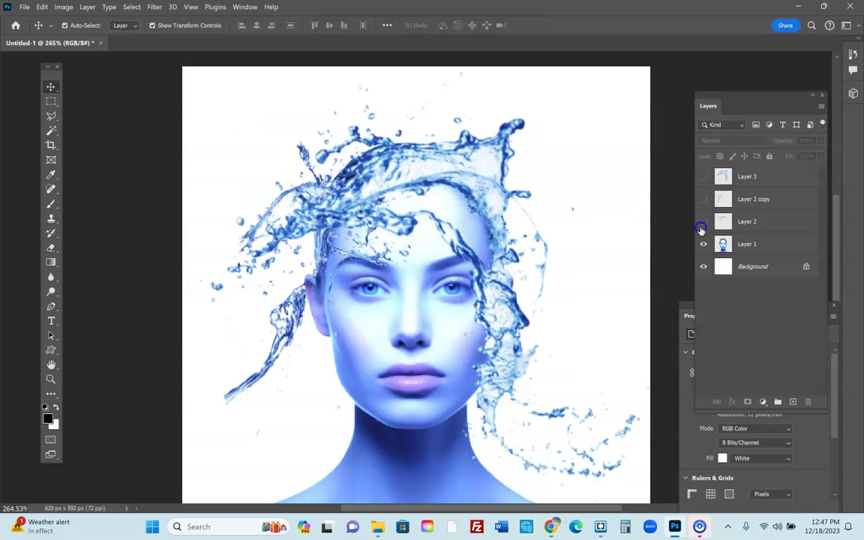
left_click(701, 229)
left_click(703, 177)
- Copy the Freepik woman's face image from the persons face results and return to Photoshop
left_click(552, 527)
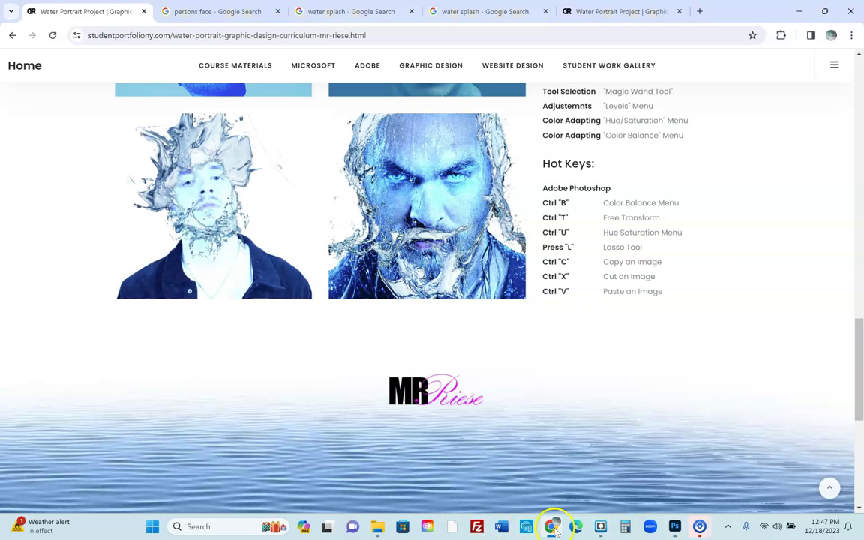
left_click(215, 11)
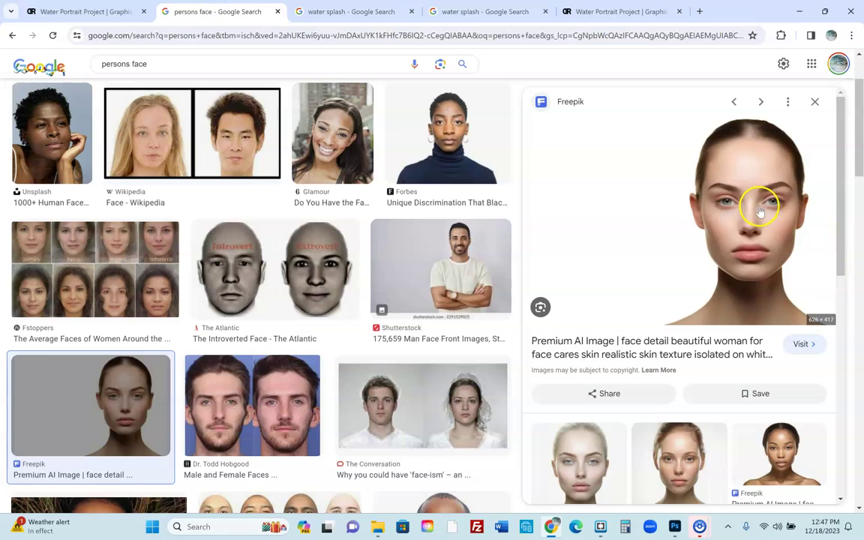
right_click(663, 204)
left_click(717, 369)
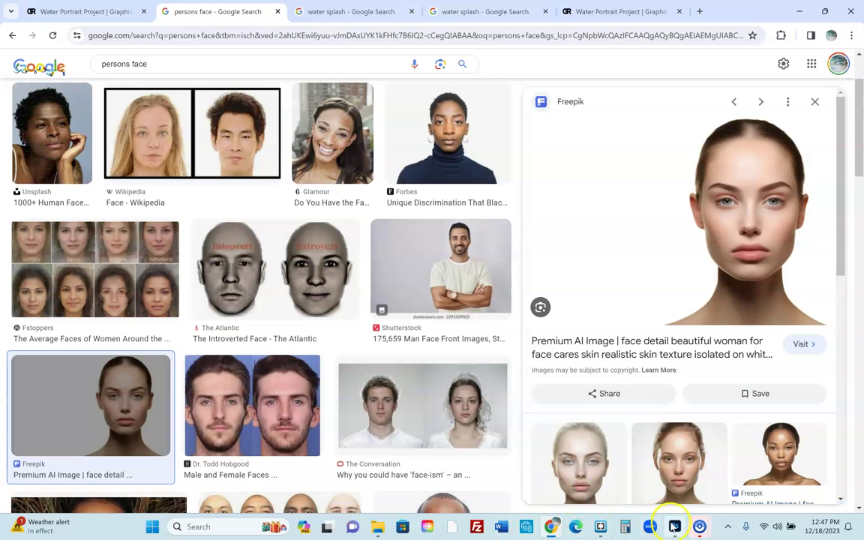
key("alt+Tab")
- Create a new 626×417 px white document and paste the face image into it
left_click(24, 7)
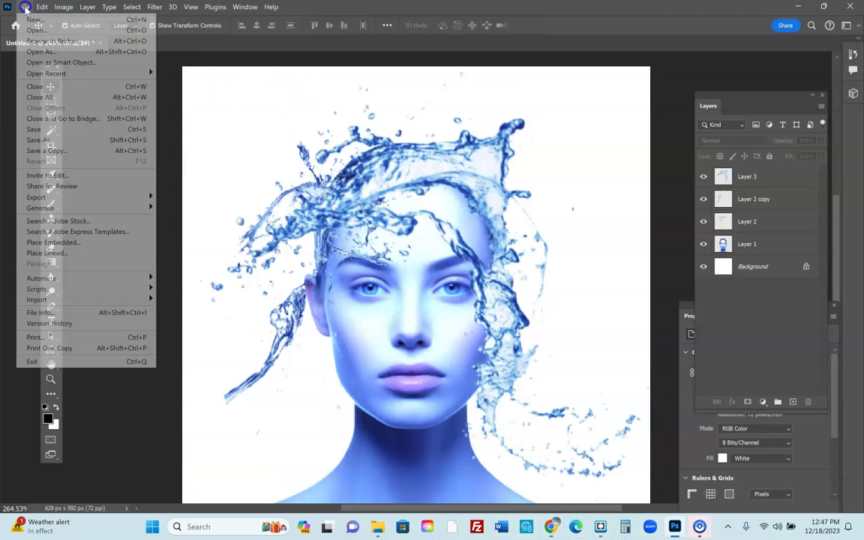
left_click(38, 18)
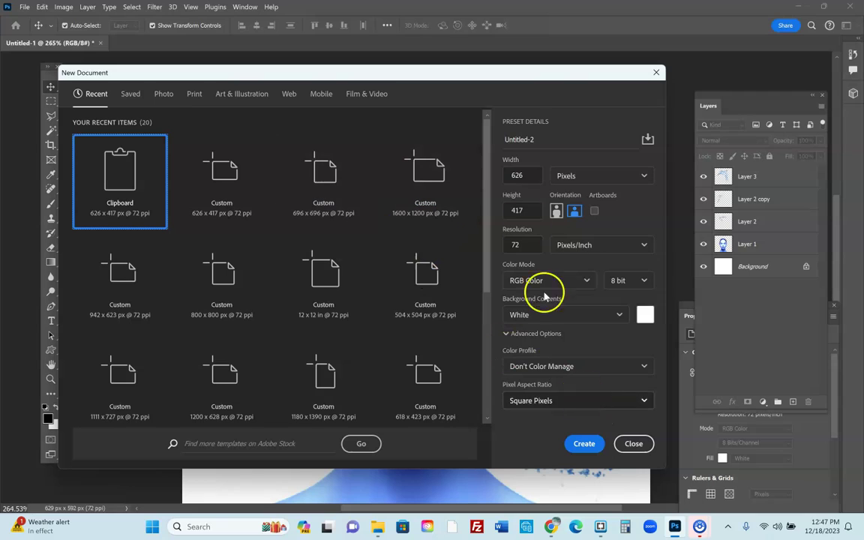
left_click(585, 445)
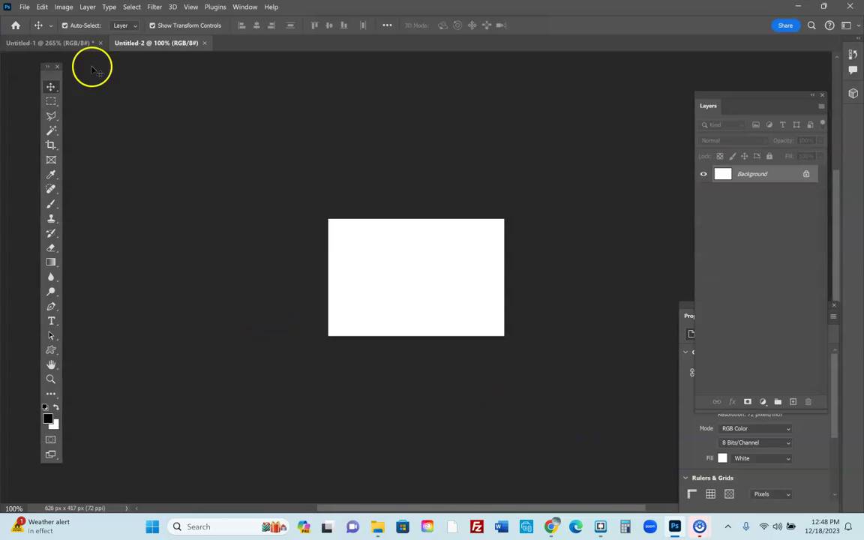
left_click(42, 7)
left_click(48, 102)
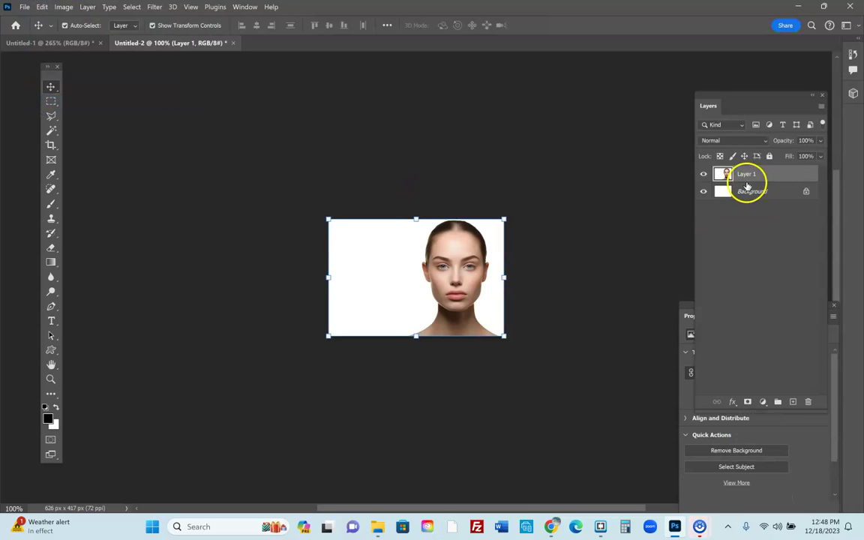
- Scale the pasted face on Layer 1 with Free Transform, undo the stray move, and commit
left_click(263, 124)
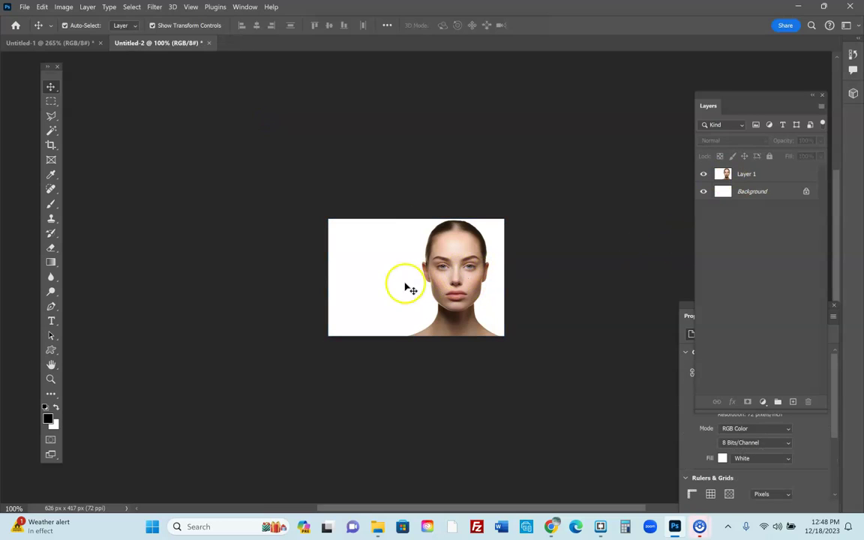
left_click(748, 174)
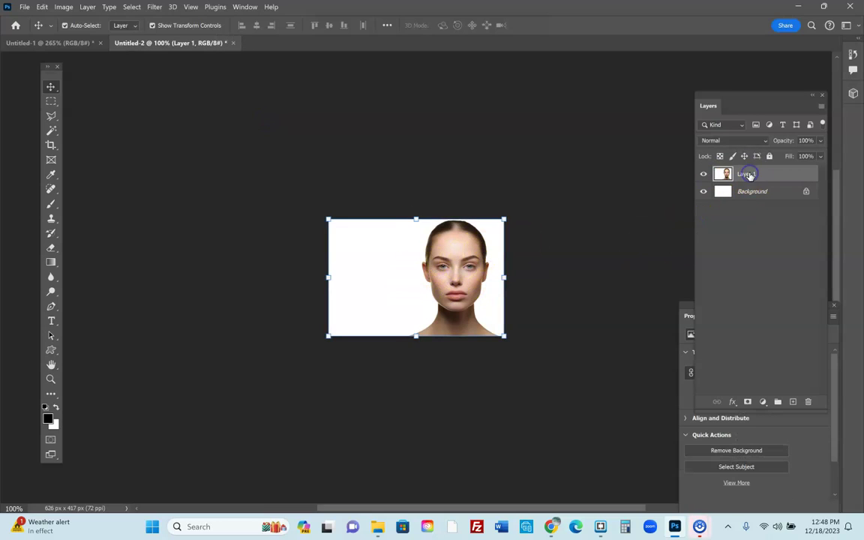
key("ctrl+t")
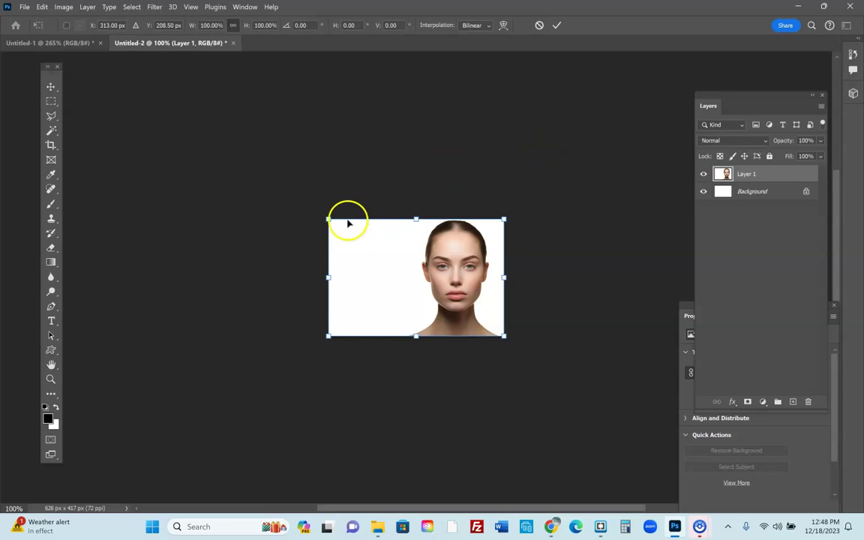
left_click_drag(328, 219, 401, 270)
left_click_drag(475, 300, 426, 309)
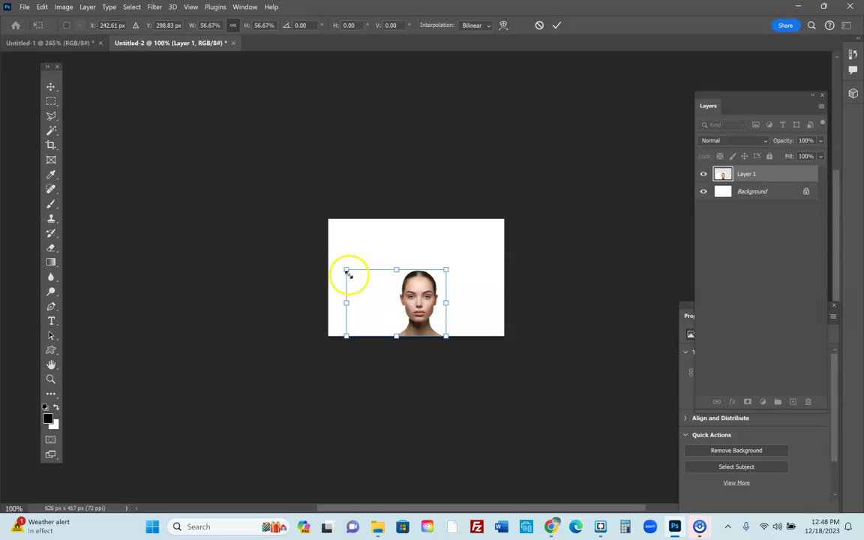
key("ctrl+z")
key("ctrl+z")
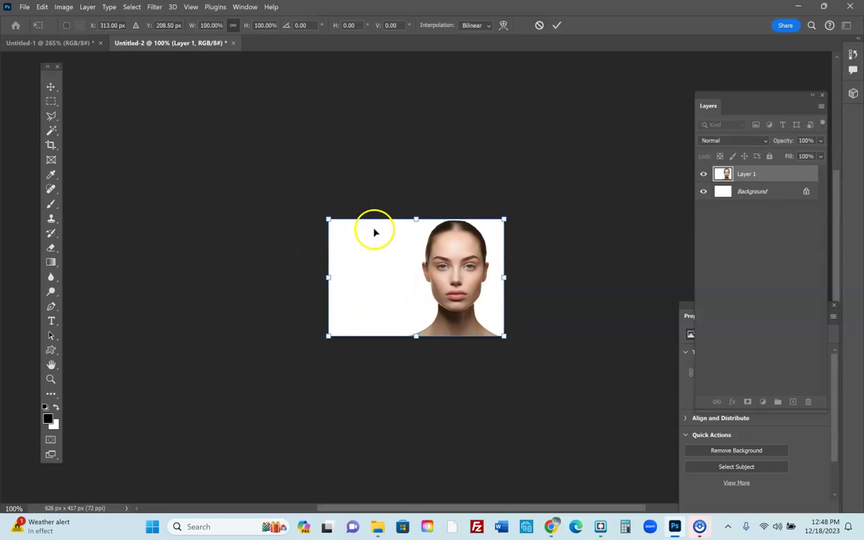
left_click(64, 6)
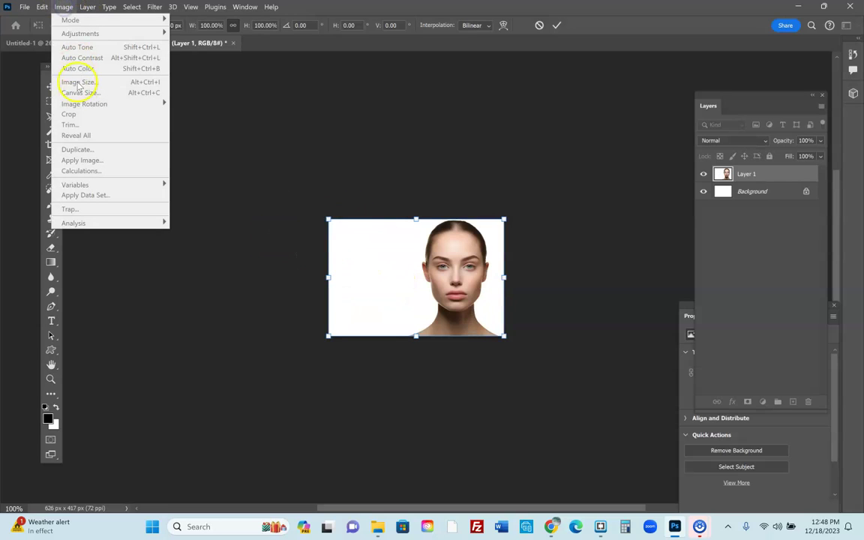
left_click(361, 129)
key("Return")
- Reselect Layer 1, start Free Transform again and exit back to the Move tool
left_click(766, 174)
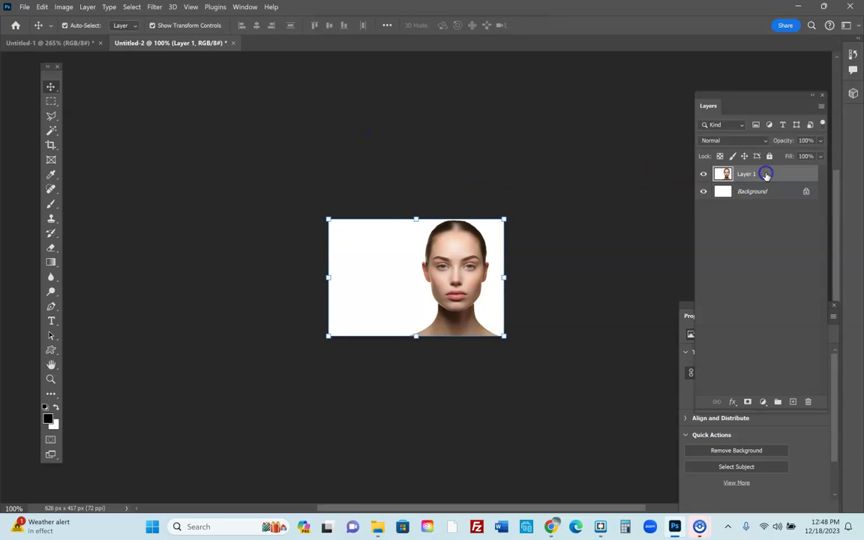
key("ctrl+t")
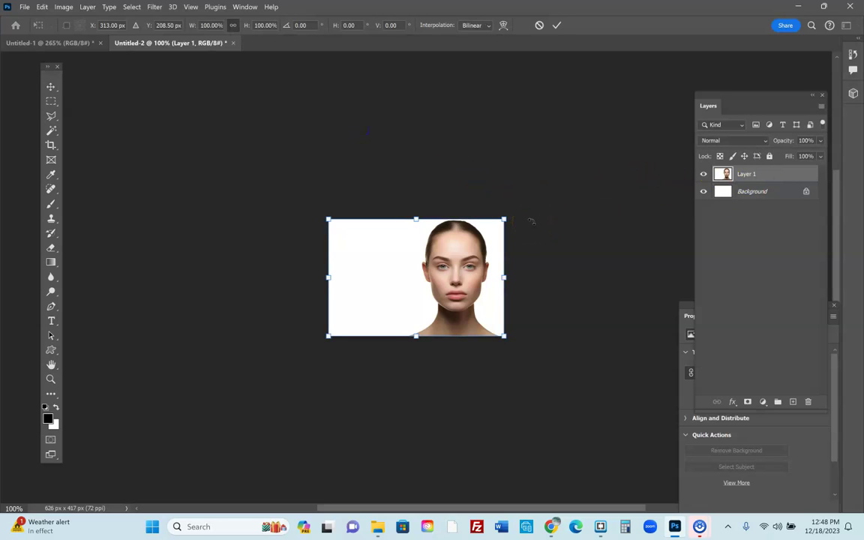
left_click(51, 86)
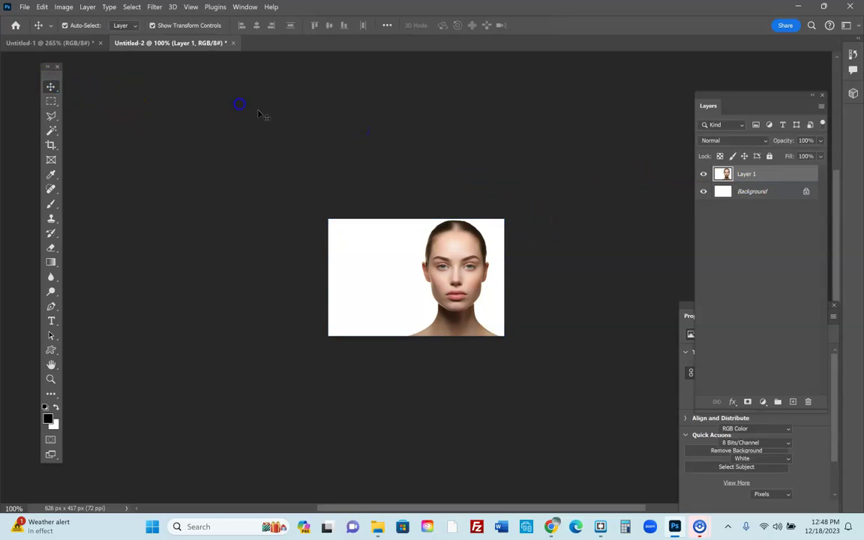
left_click(760, 174)
scroll(168, 372, "up", 1)
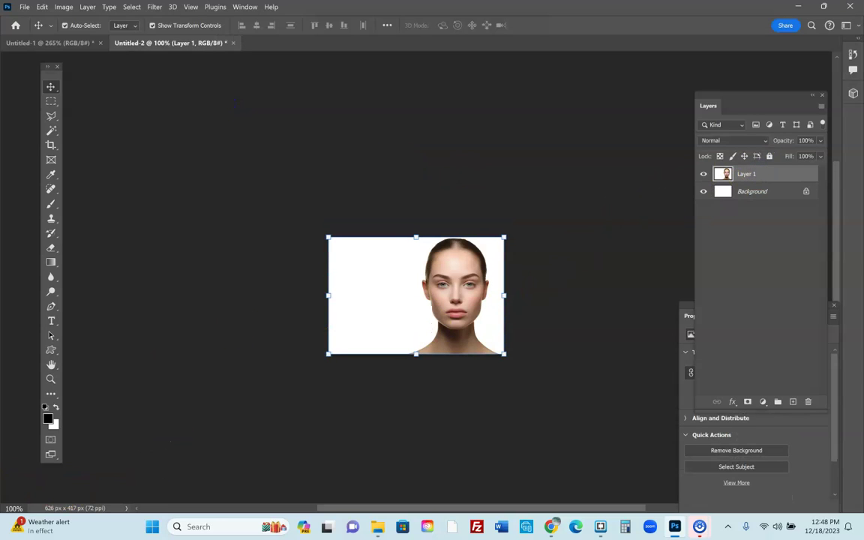
scroll(416, 281, "up", 1)
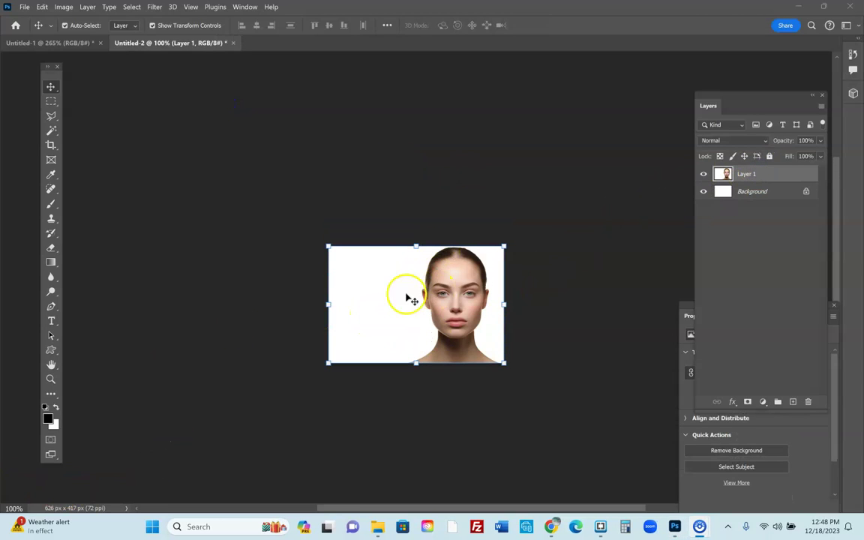
- Open Image > Canvas Size for the 626×417 document
left_click(64, 8)
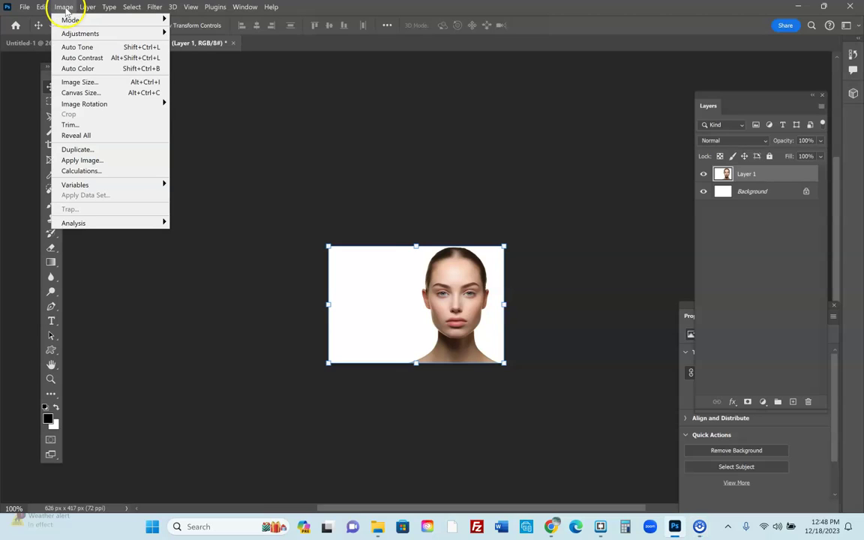
left_click(84, 92)
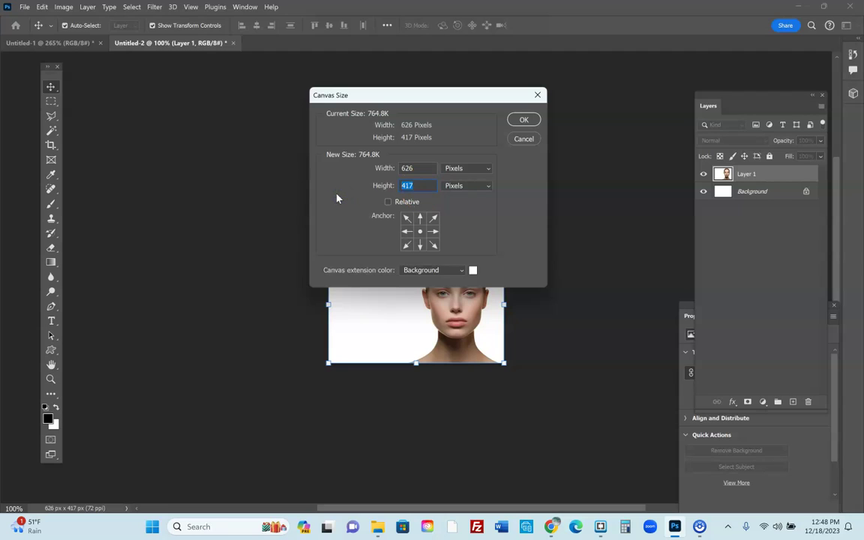
- Apply an 800 px canvas height, move the face to the bottom edge, and hide the Background layer
type("800")
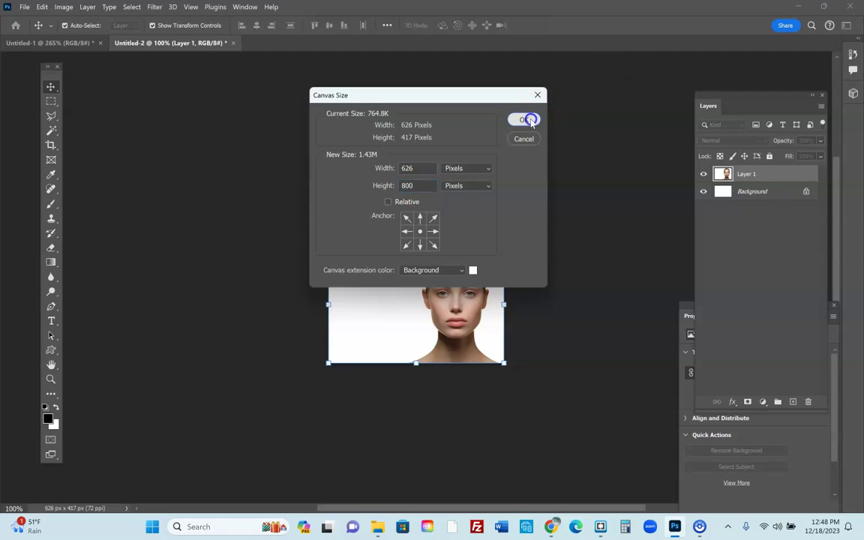
left_click(528, 120)
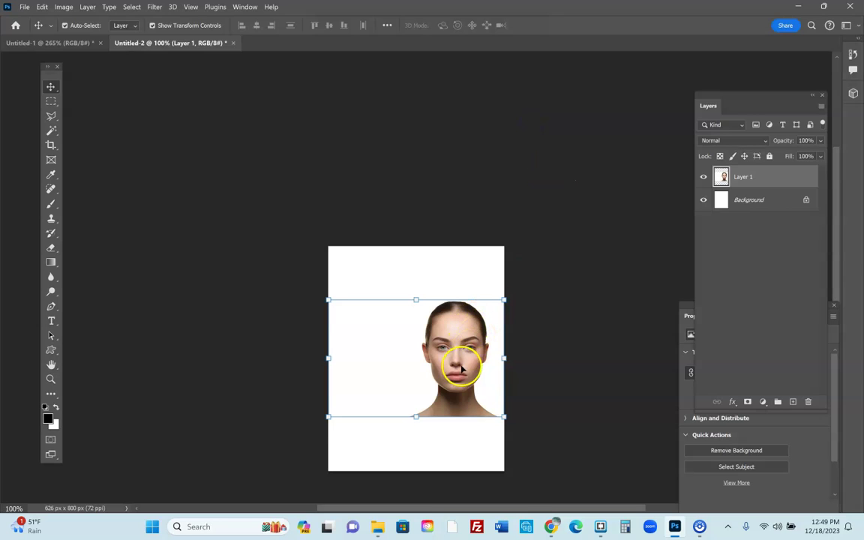
left_click(748, 179)
left_click_drag(444, 337, 422, 388)
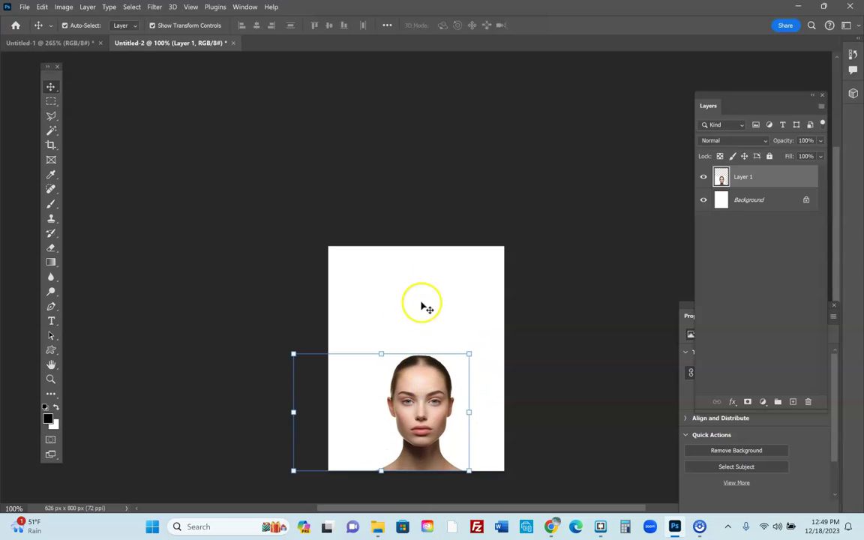
left_click(430, 324)
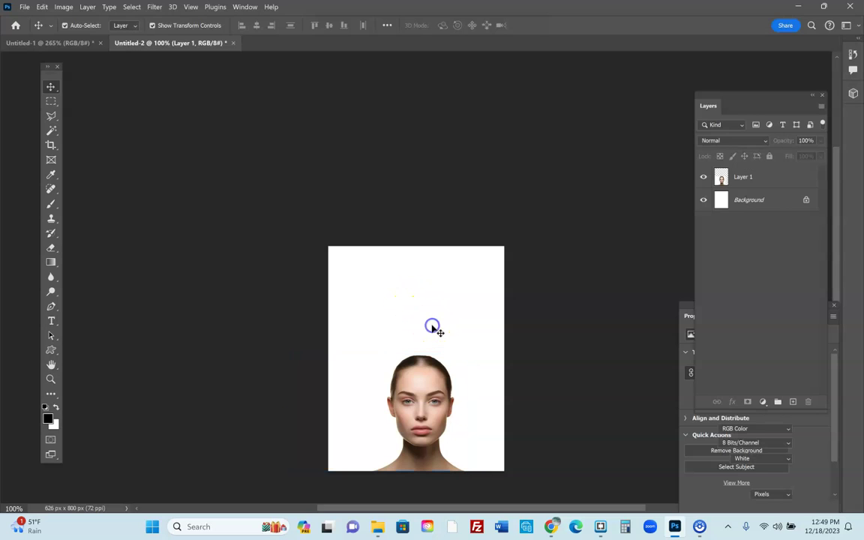
left_click(702, 200)
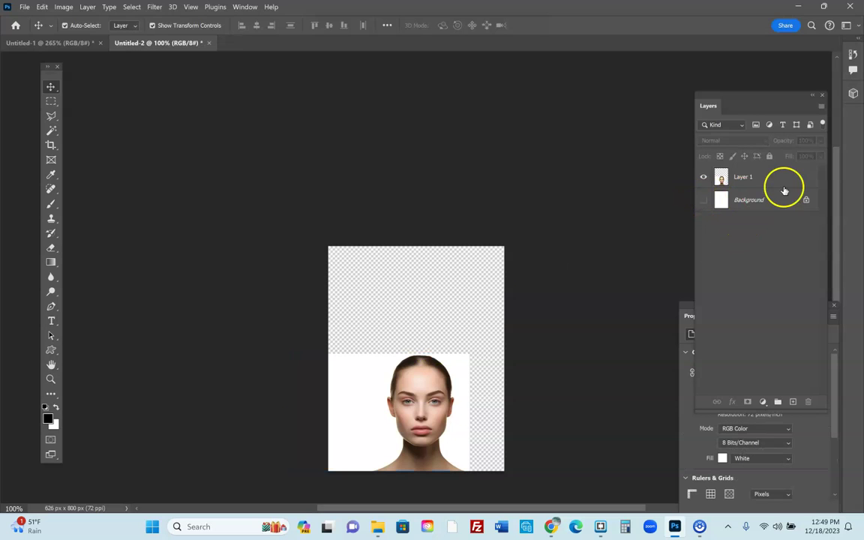
left_click(762, 179)
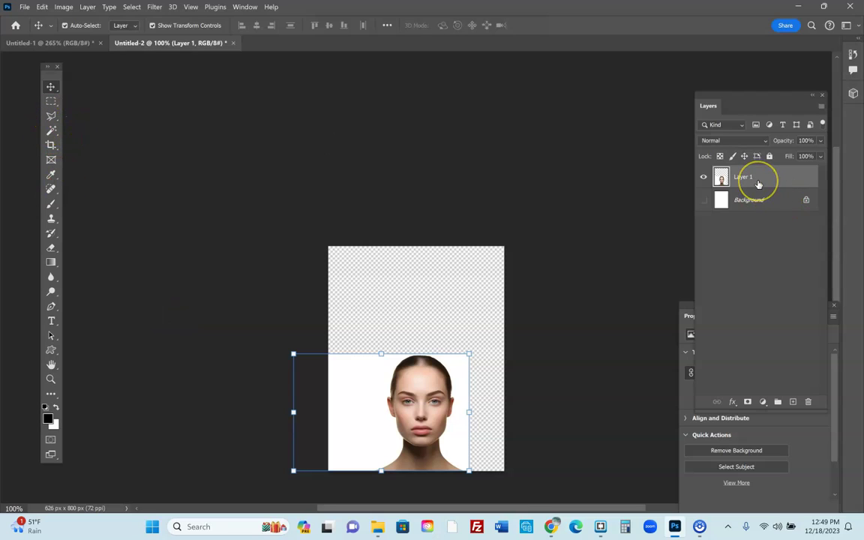
- Use Remove Background in the Properties panel to mask out Layer 1's white backdrop
left_click(245, 7)
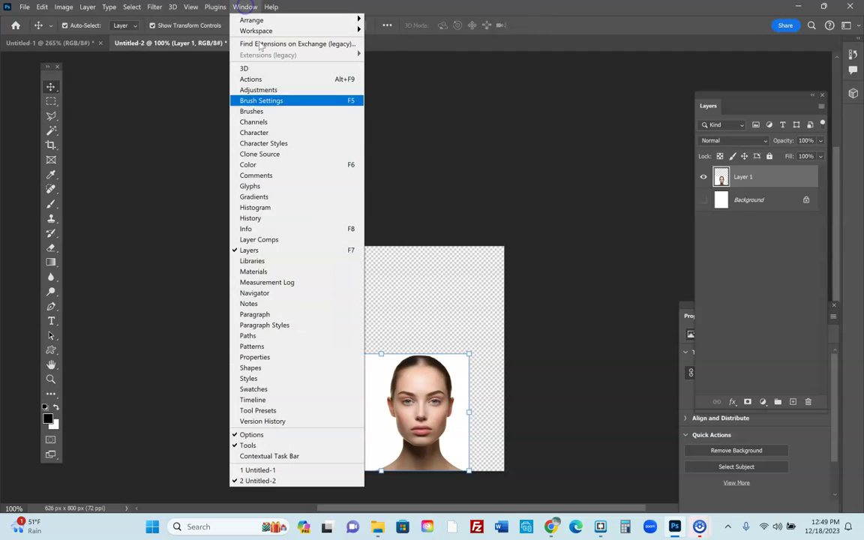
left_click(259, 357)
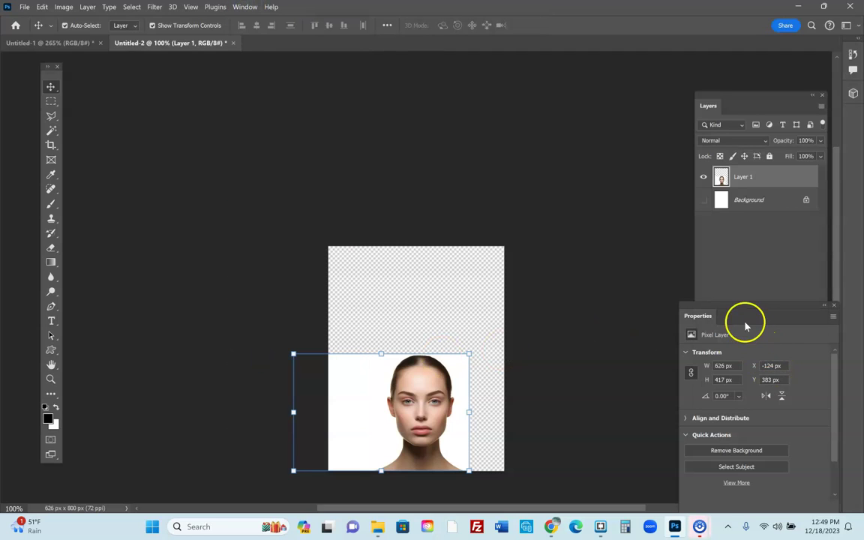
left_click(741, 453)
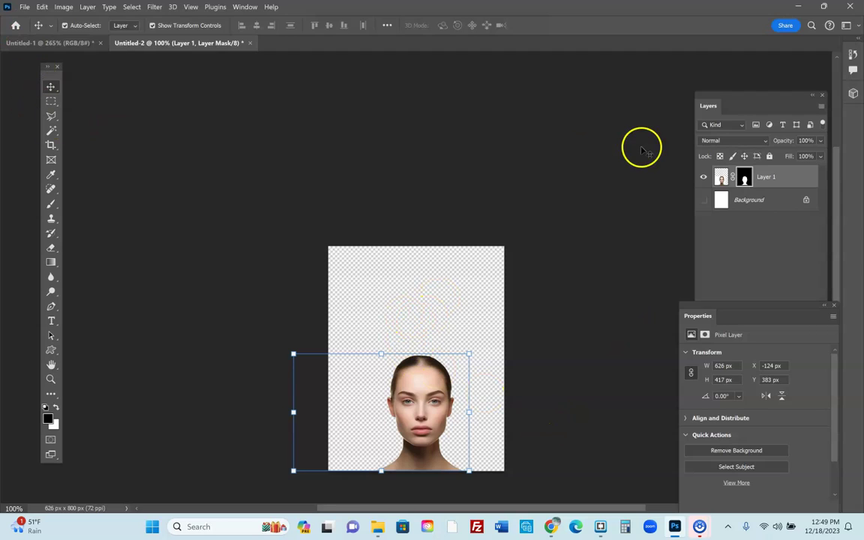
- Switch between the face and Background layers, trying Lasso, Move and Free Transform without changes
left_click(745, 202)
left_click(772, 177)
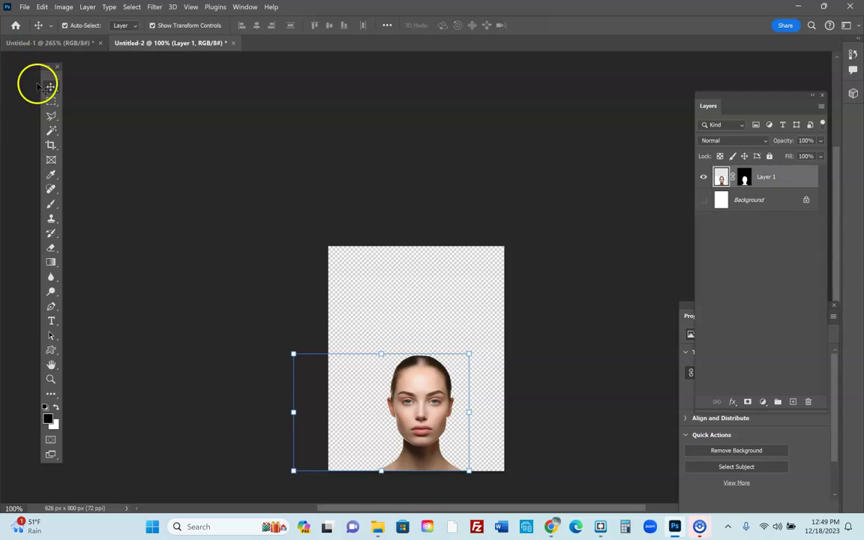
left_click(51, 115)
left_click(51, 89)
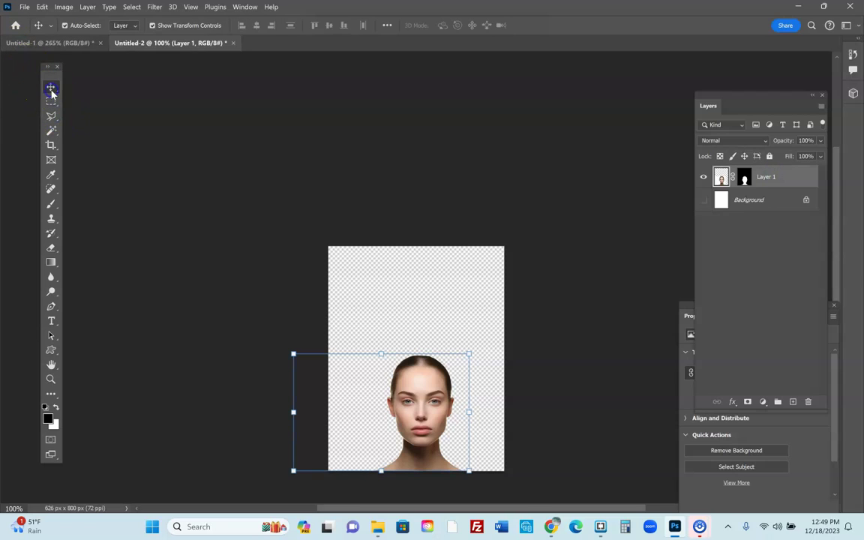
key("ctrl+t")
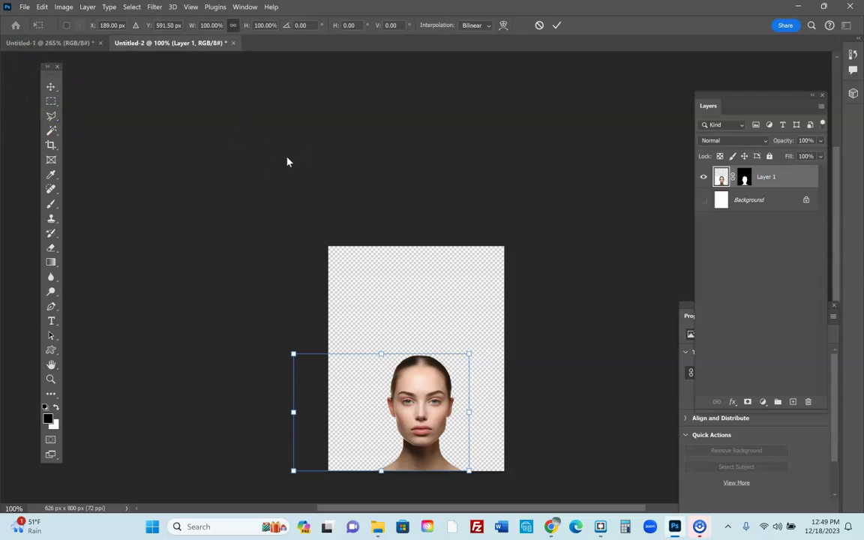
left_click(731, 199)
left_click(727, 180)
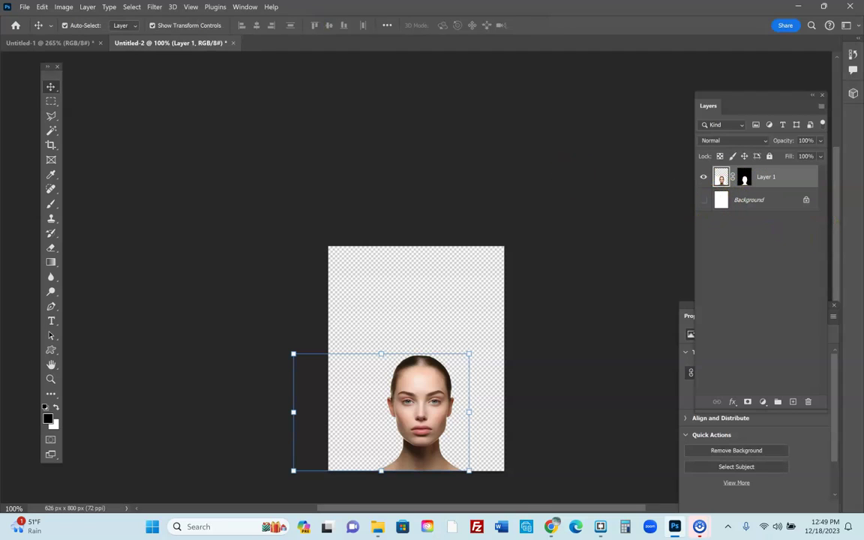
left_click(373, 267)
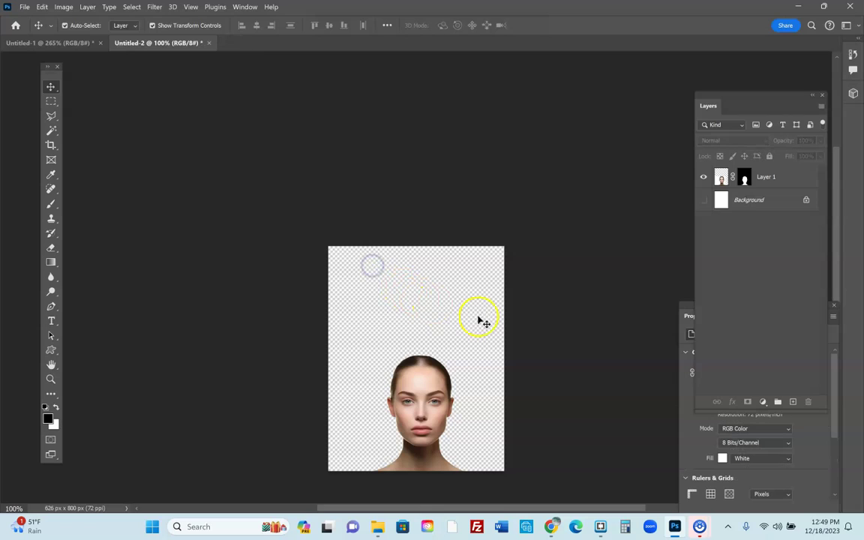
left_click(749, 199)
left_click(726, 175)
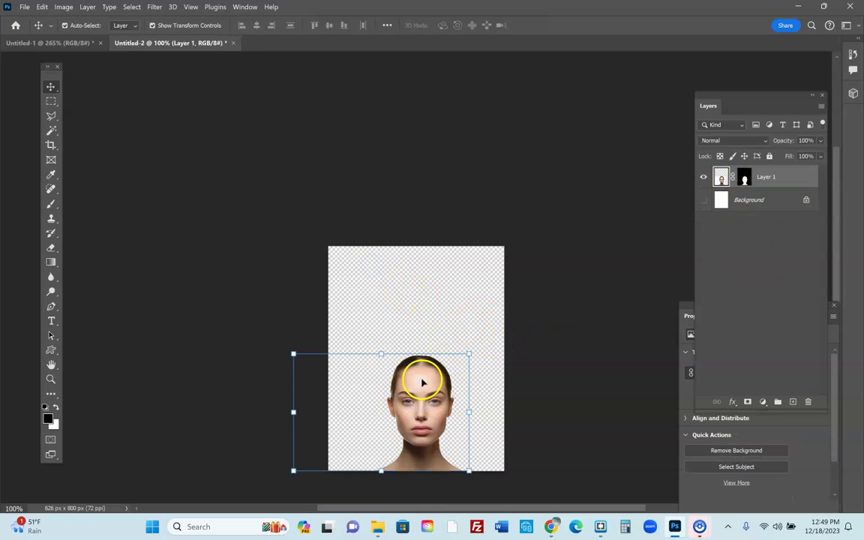
left_click(745, 201)
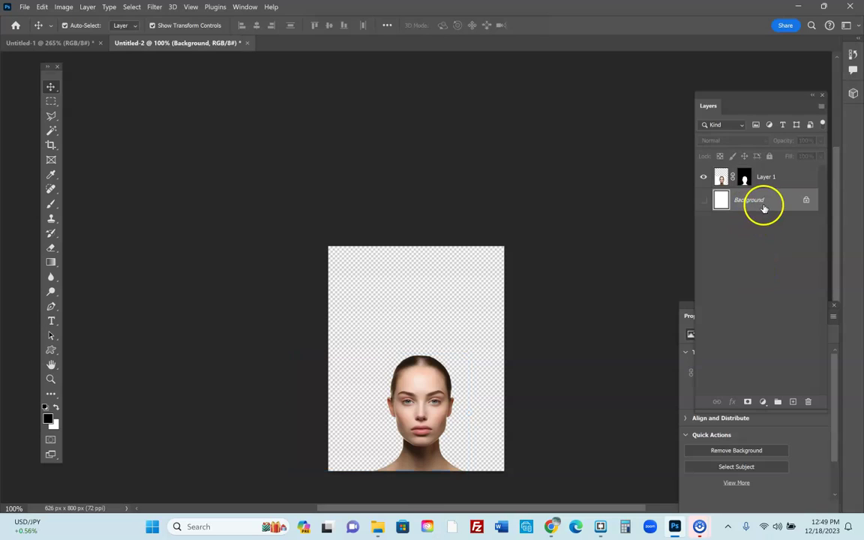
left_click(719, 180)
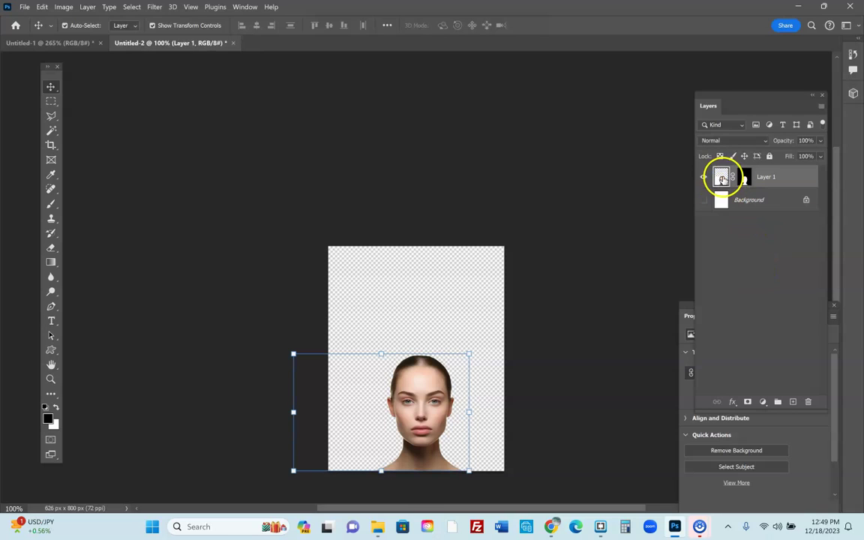
- Give the face layer's pixels a Color Balance with highlights at Cyan -50 and Blue +100
left_click(771, 180)
left_click(720, 177)
key("ctrl+b")
left_click(673, 160)
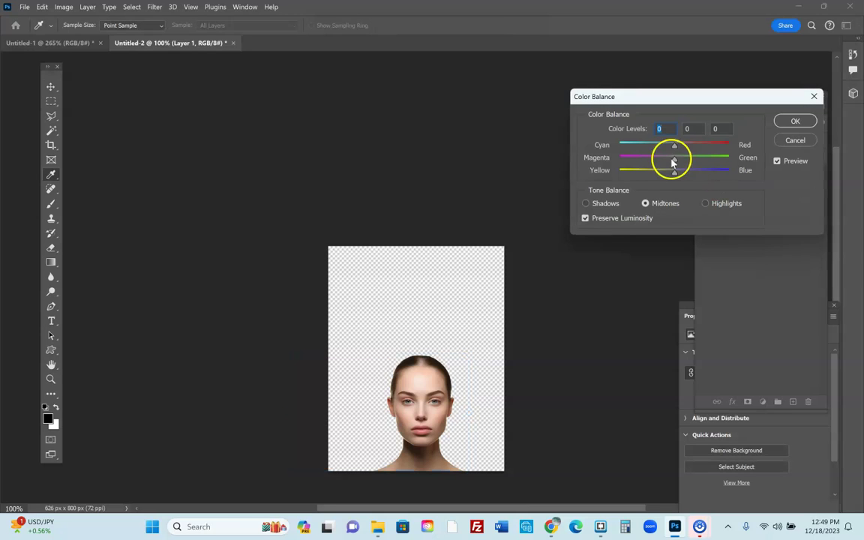
left_click_drag(674, 172, 731, 178)
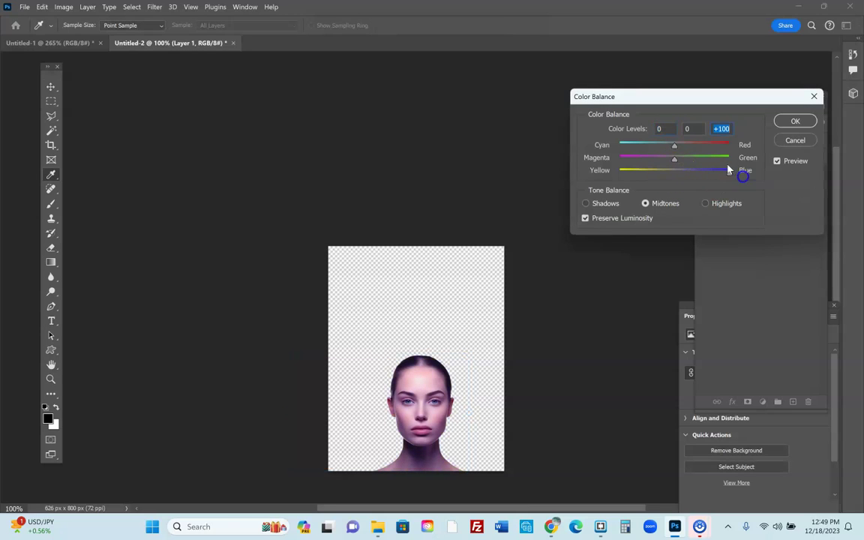
left_click_drag(675, 145, 628, 153)
left_click_drag(675, 174, 674, 175)
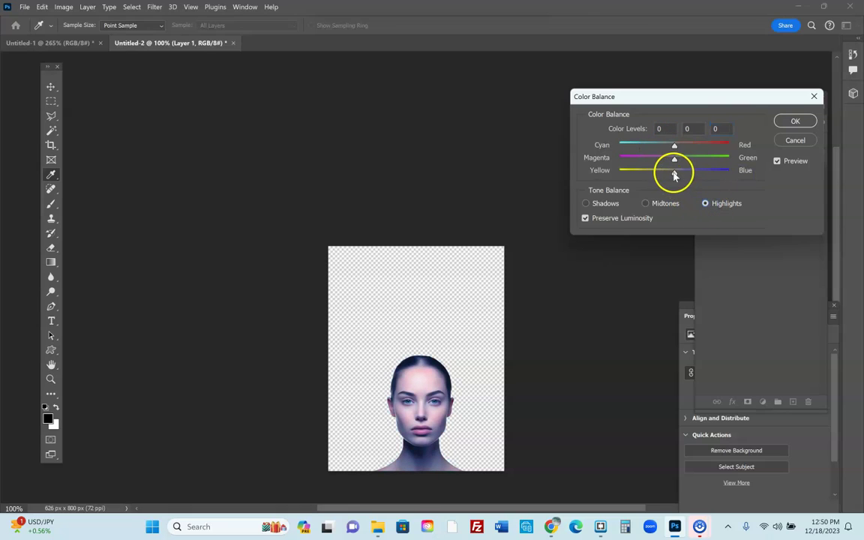
left_click_drag(751, 182, 751, 182)
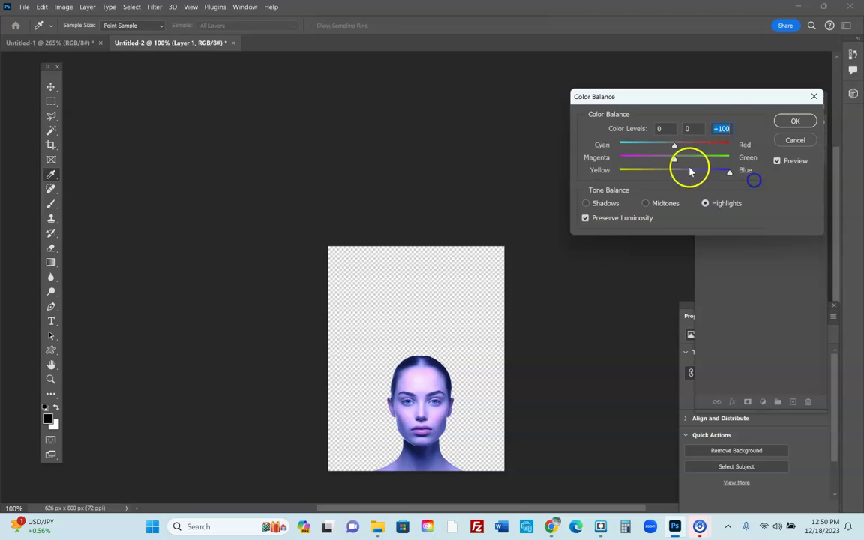
left_click_drag(673, 146, 637, 151)
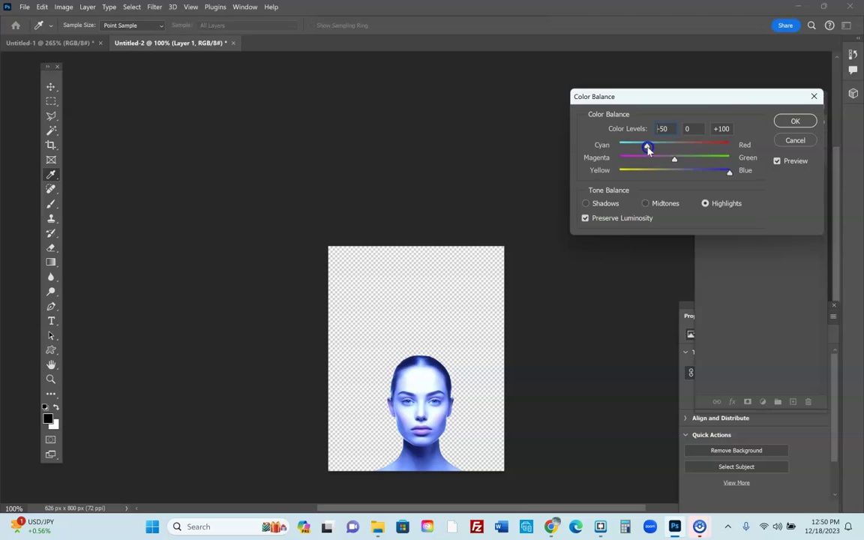
left_click(411, 406)
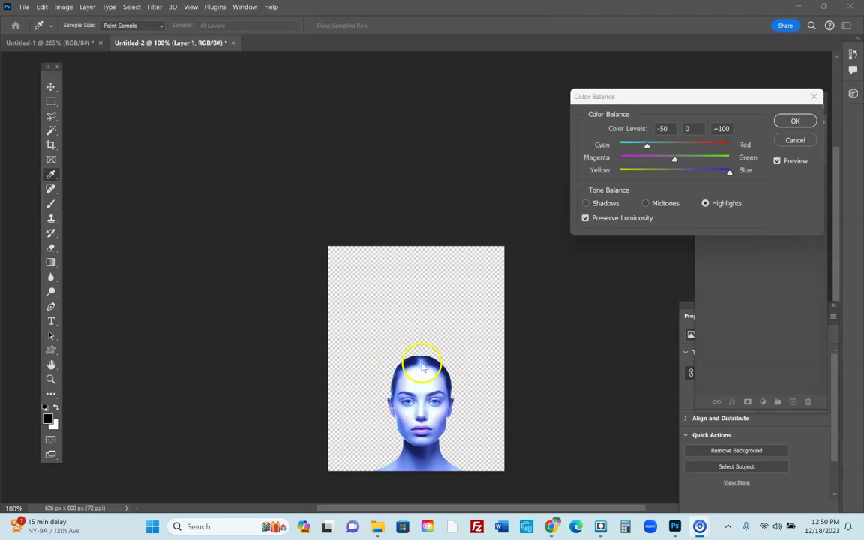
left_click(638, 210)
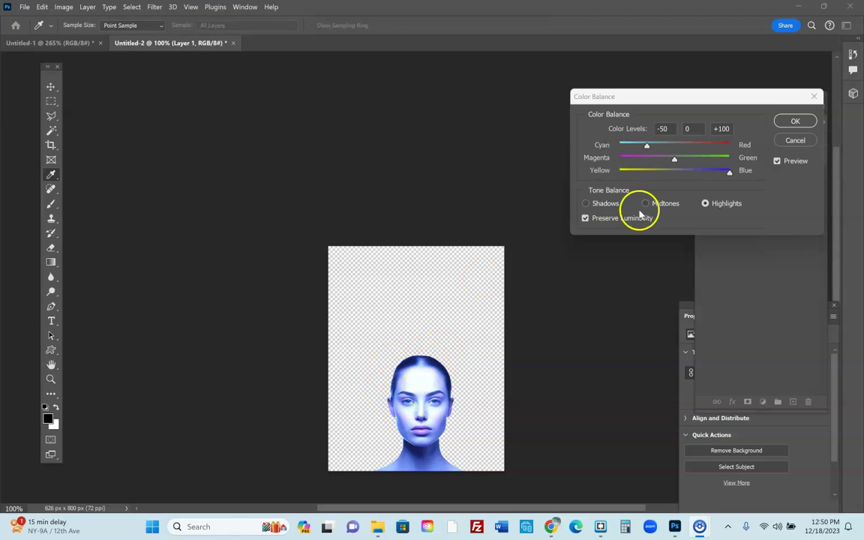
left_click(796, 122)
- Copy the Getty water splash image from Chrome's water splash results and return to Photoshop
key("v")
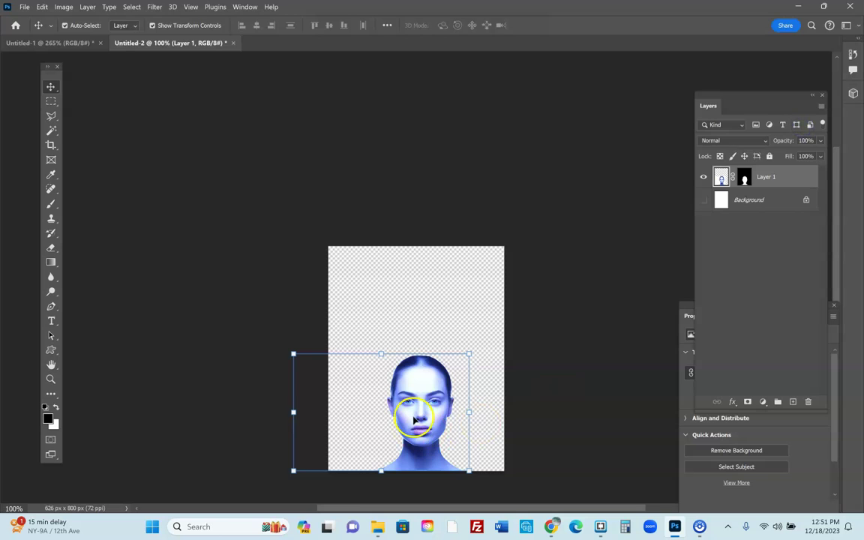
left_click(421, 330)
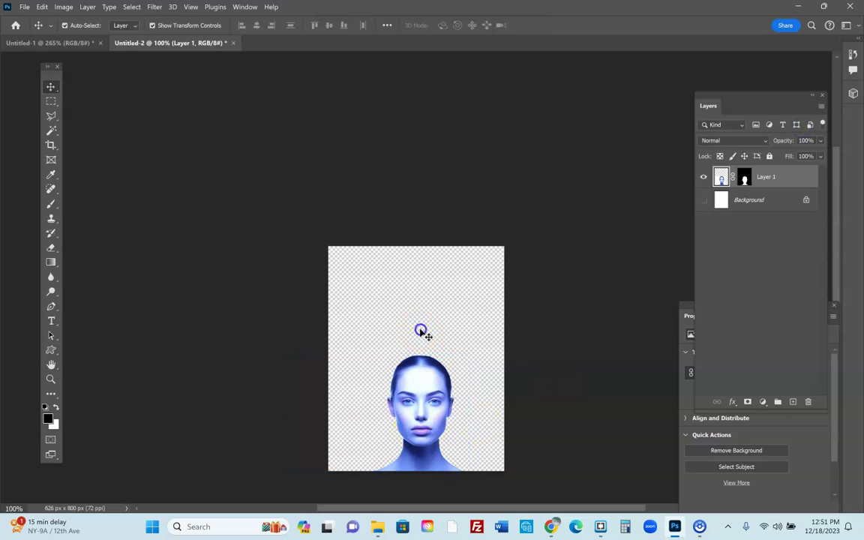
left_click(554, 526)
left_click(298, 11)
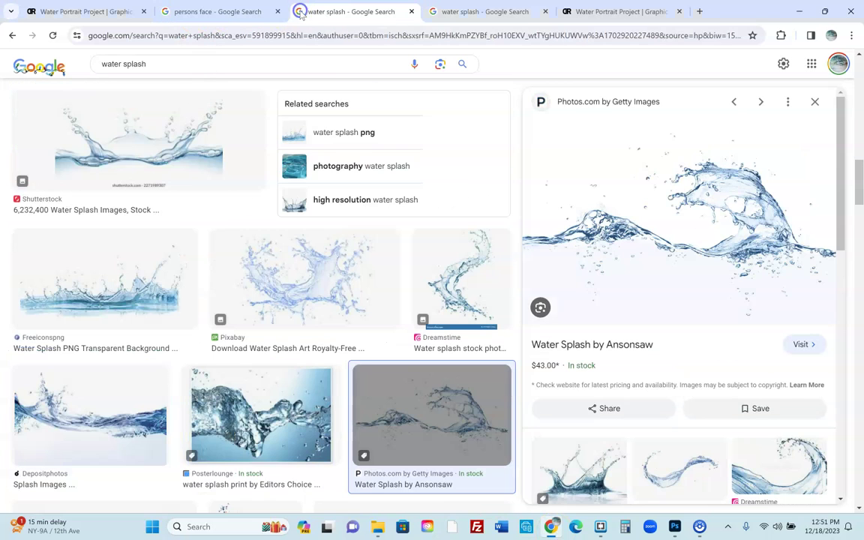
right_click(689, 206)
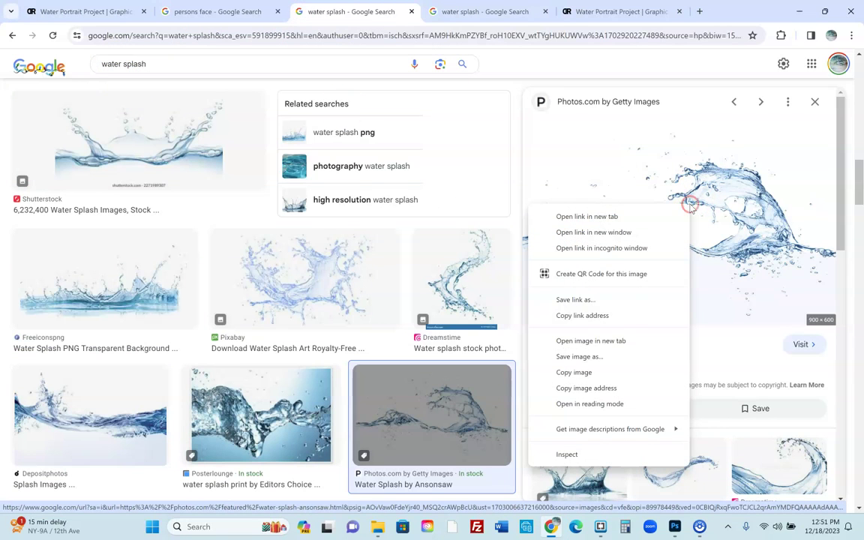
left_click(589, 373)
left_click(674, 526)
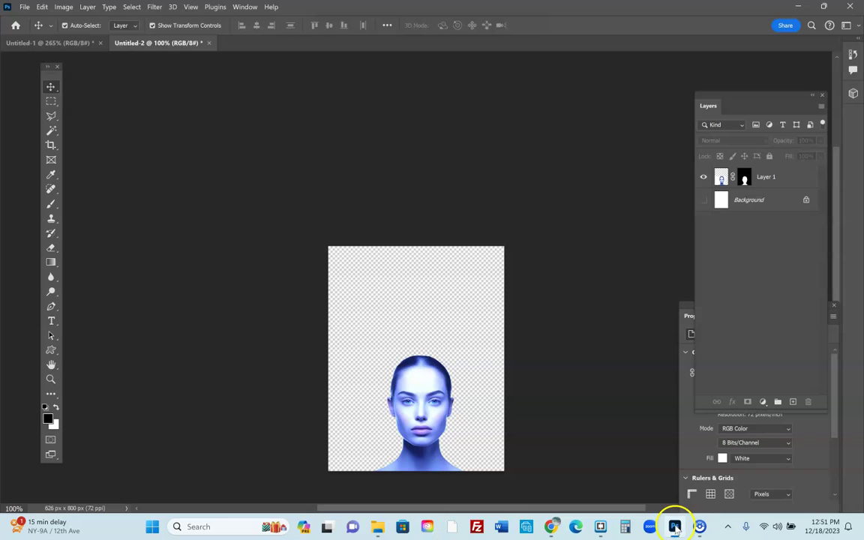
- Paste the water splash as Layer 2 and scale it to about 53% above the head
left_click(42, 7)
left_click(60, 99)
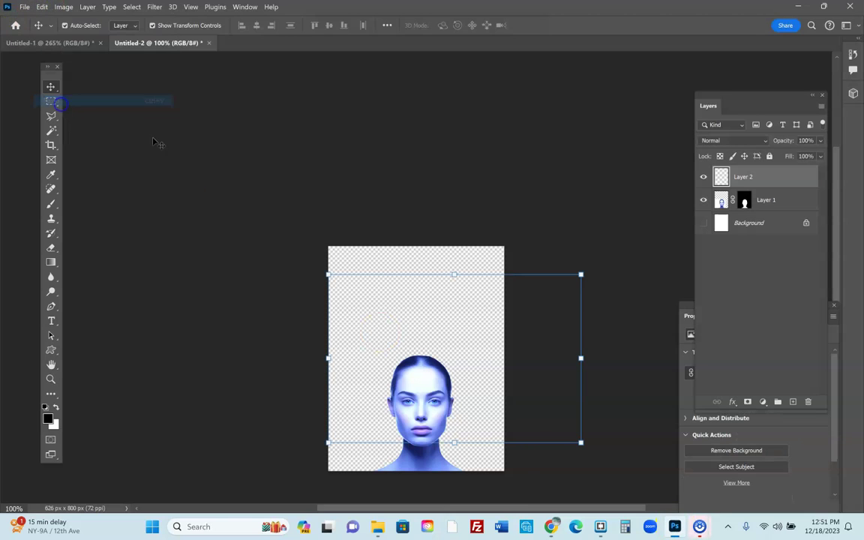
left_click_drag(332, 276, 382, 301)
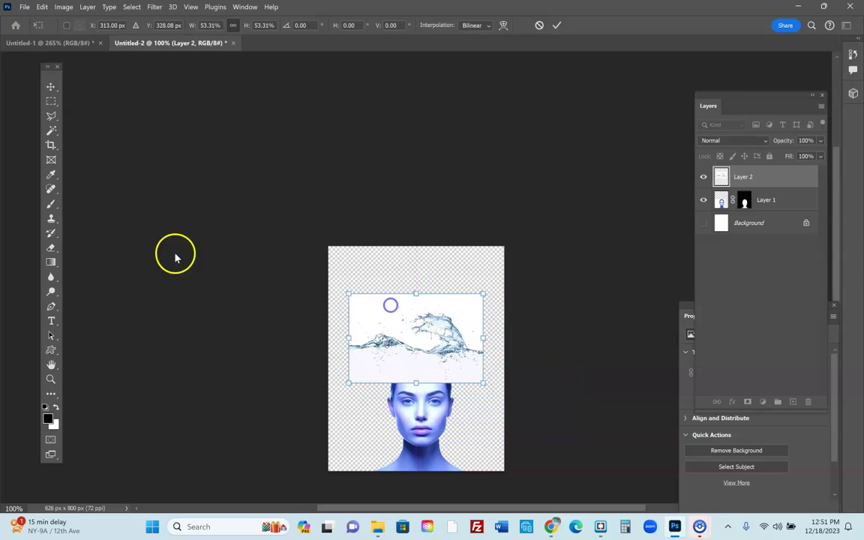
left_click(51, 132)
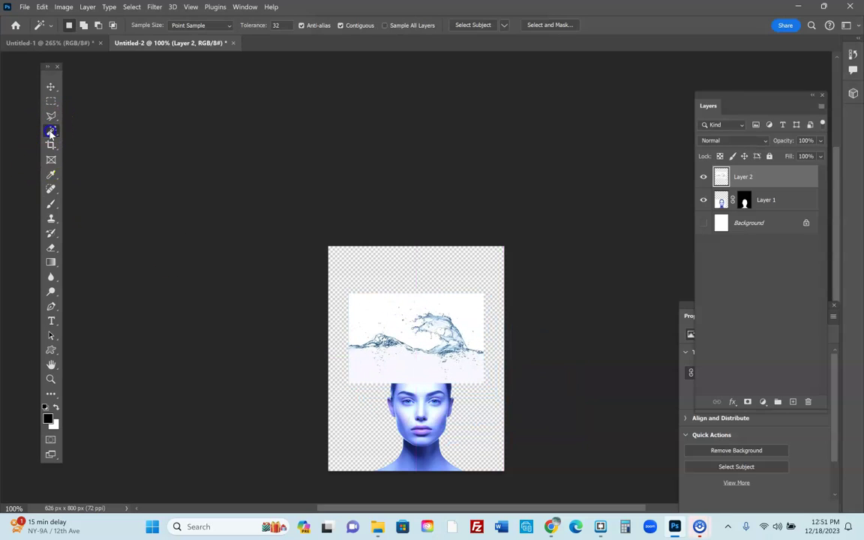
- Delete the splash's white background with the Magic Wand, zooming in to clear leftover white patches
left_click(112, 147)
left_click(378, 308)
key("Delete")
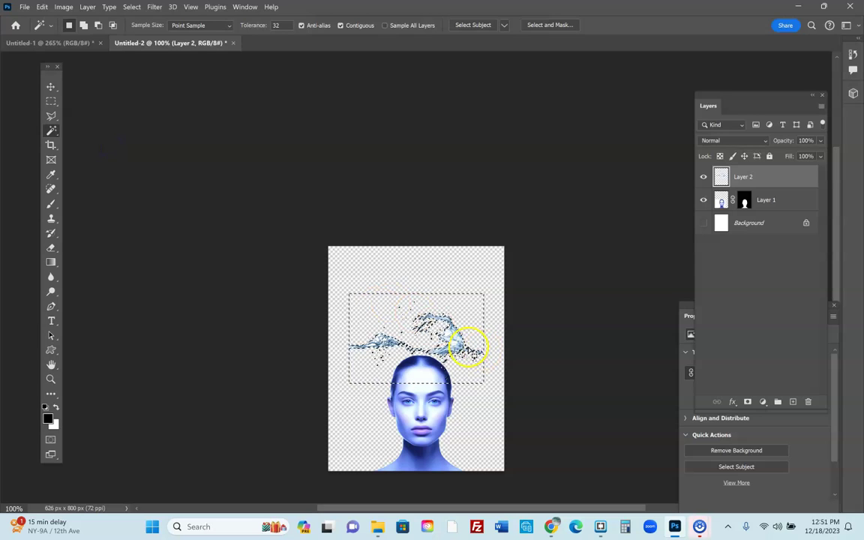
left_click(50, 379)
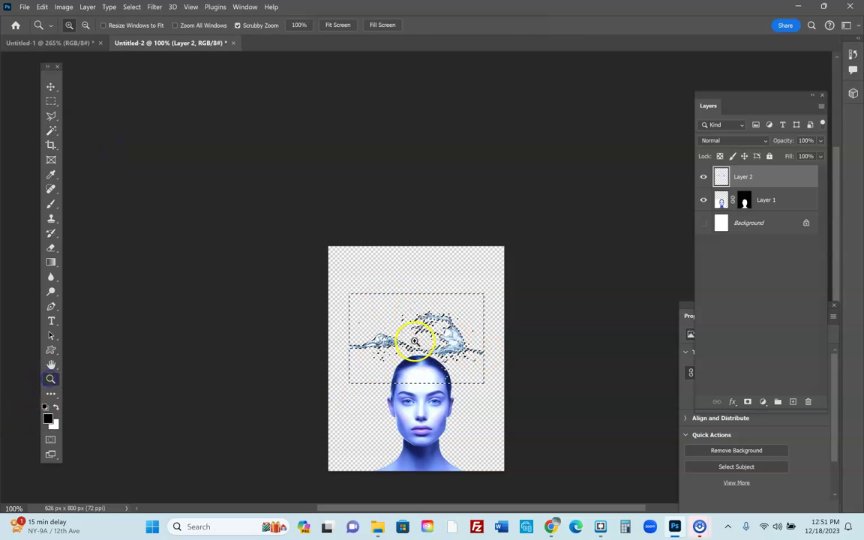
left_click_drag(443, 337, 476, 360)
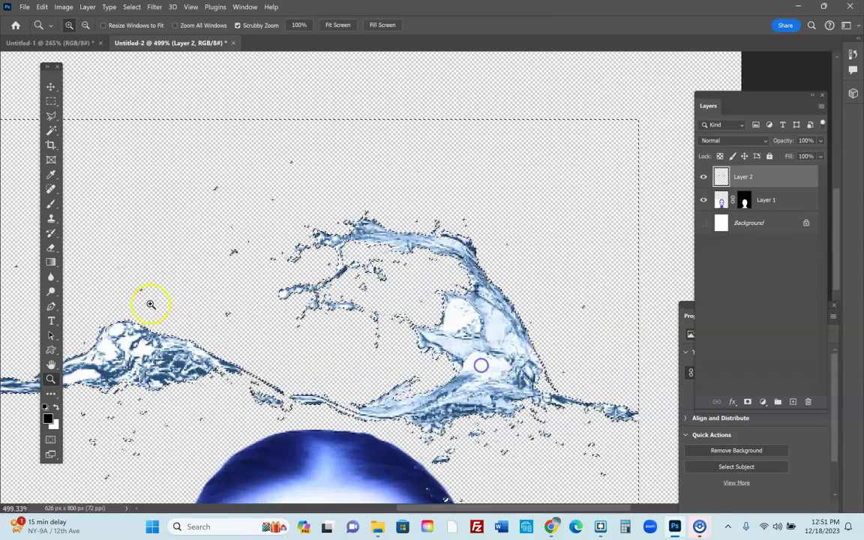
left_click(51, 130)
left_click(461, 324)
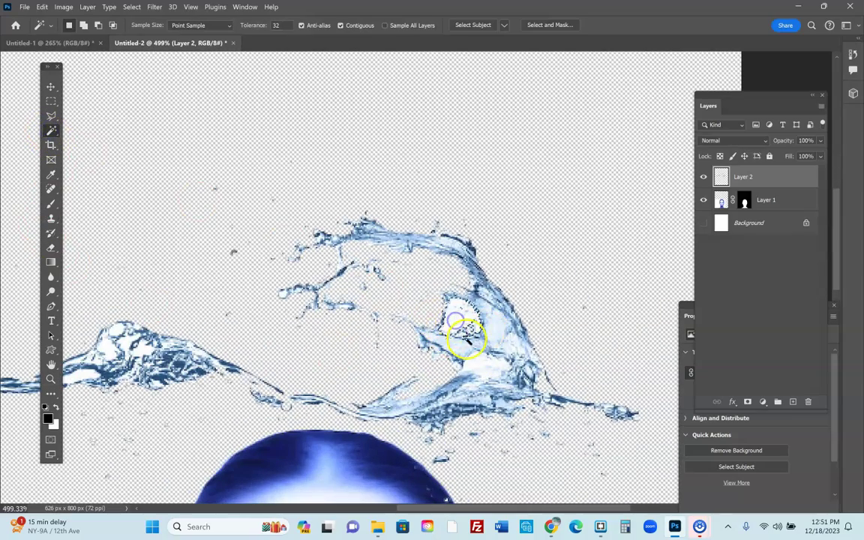
left_click(110, 349)
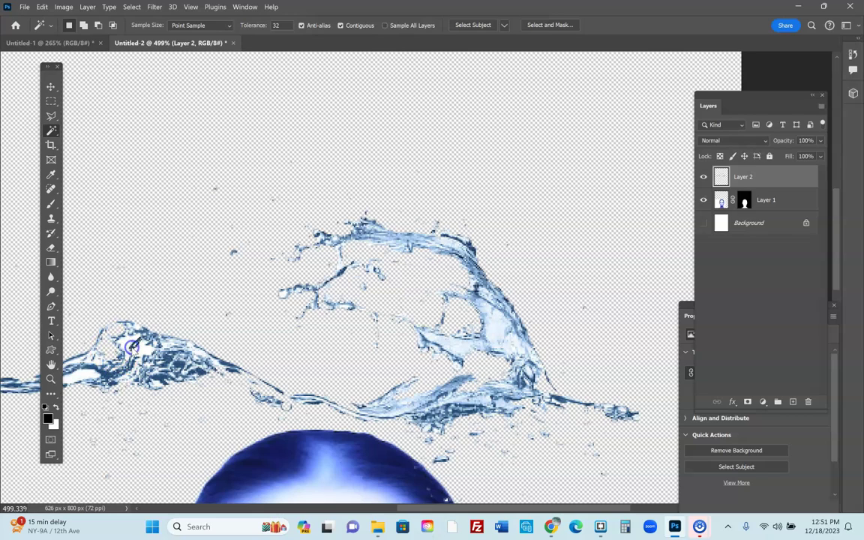
left_click(145, 352)
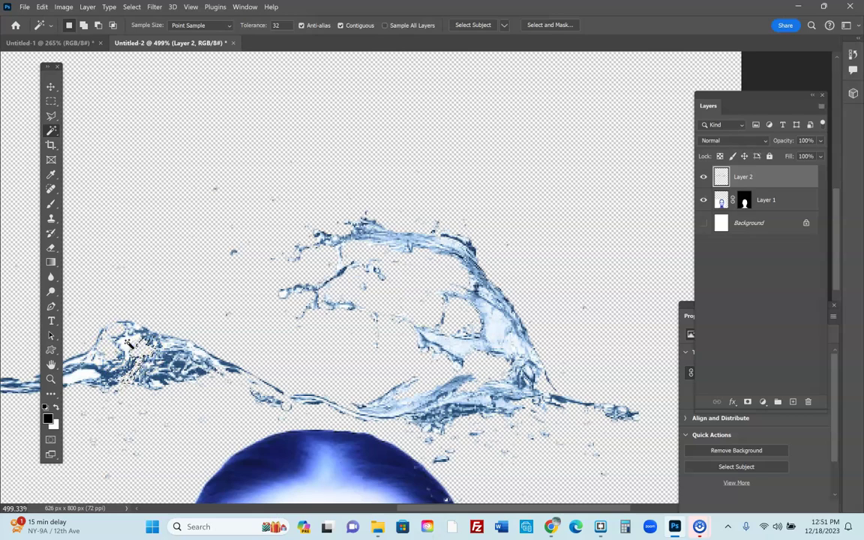
left_click(76, 379)
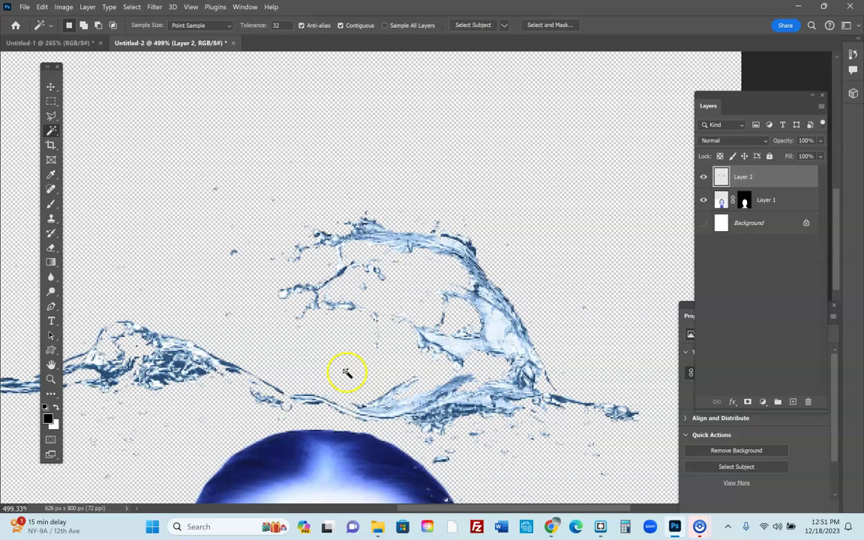
key("ctrl+0")
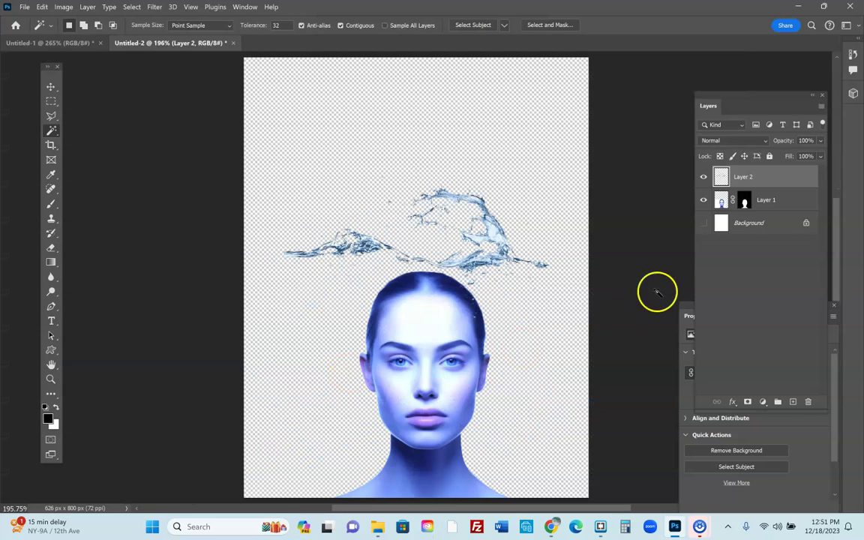
- Rotate the splash about −98°, move it down over the head, and narrow it to 84.9%
key("ctrl+t")
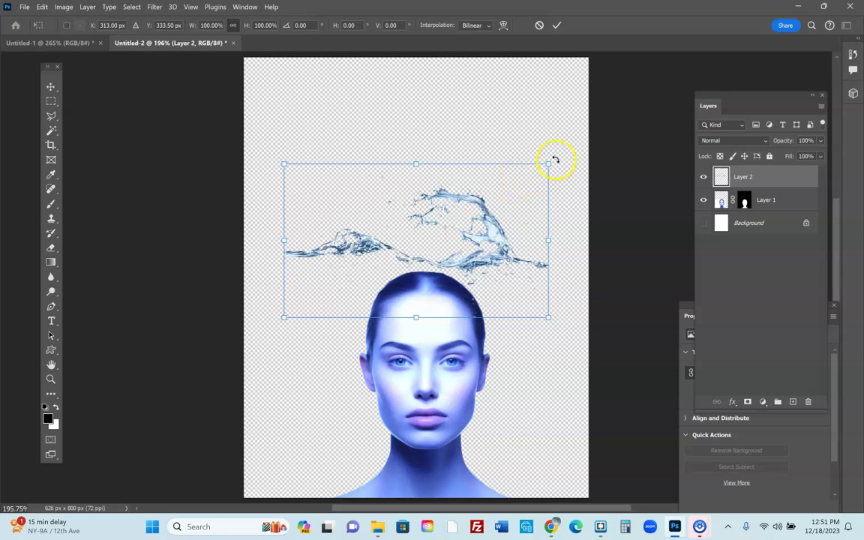
left_click_drag(555, 159, 340, 144)
left_click_drag(405, 163, 447, 287)
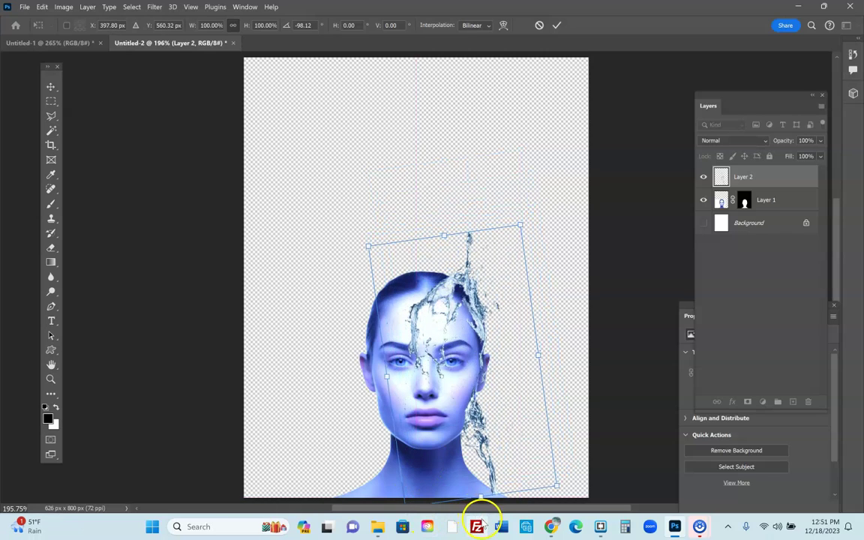
left_click_drag(480, 496, 477, 458)
left_click_drag(465, 288, 468, 303)
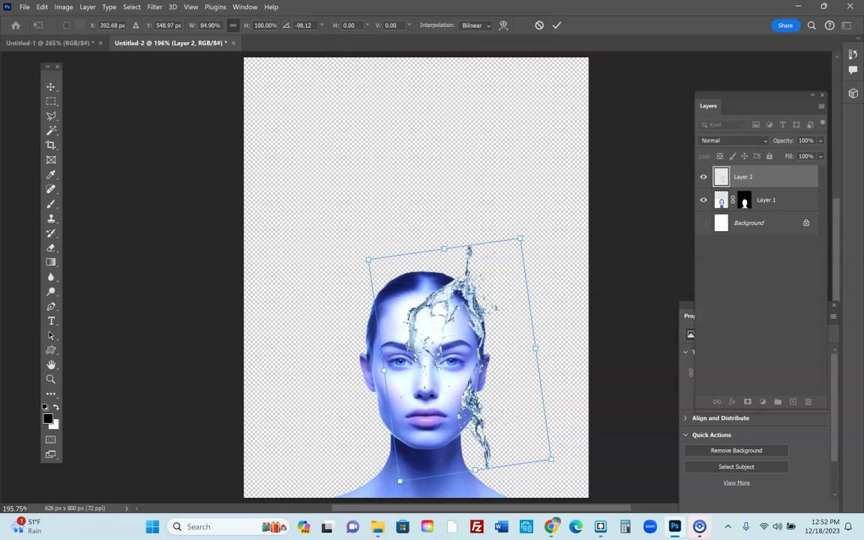
left_click(505, 25)
left_click_drag(439, 301, 419, 286)
left_click(504, 25)
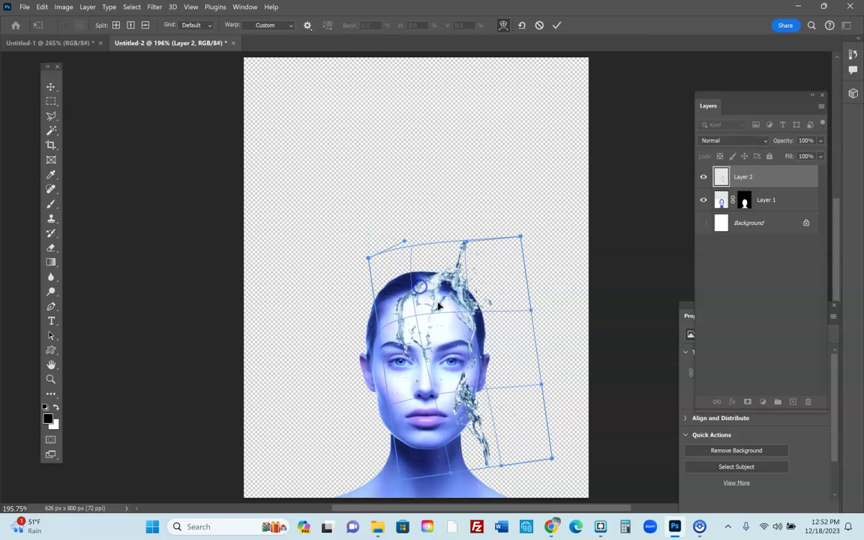
- Warp the splash strands to curve over the forehead and down the right cheek, then commit
left_click_drag(474, 316, 485, 333)
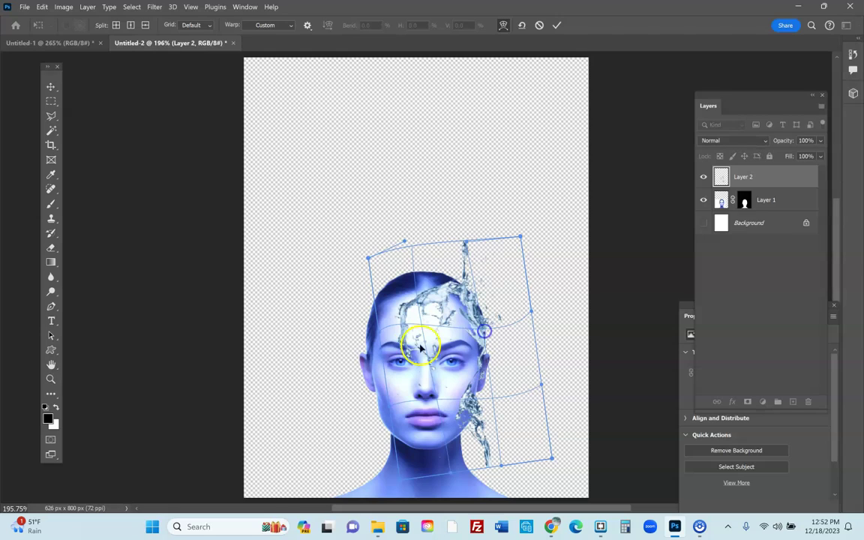
left_click_drag(413, 333, 409, 319)
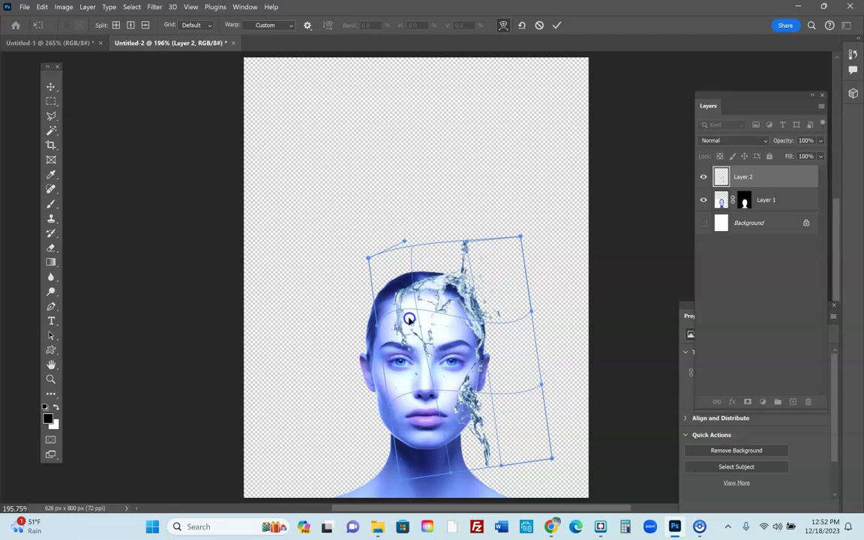
left_click(50, 87)
left_click(569, 290)
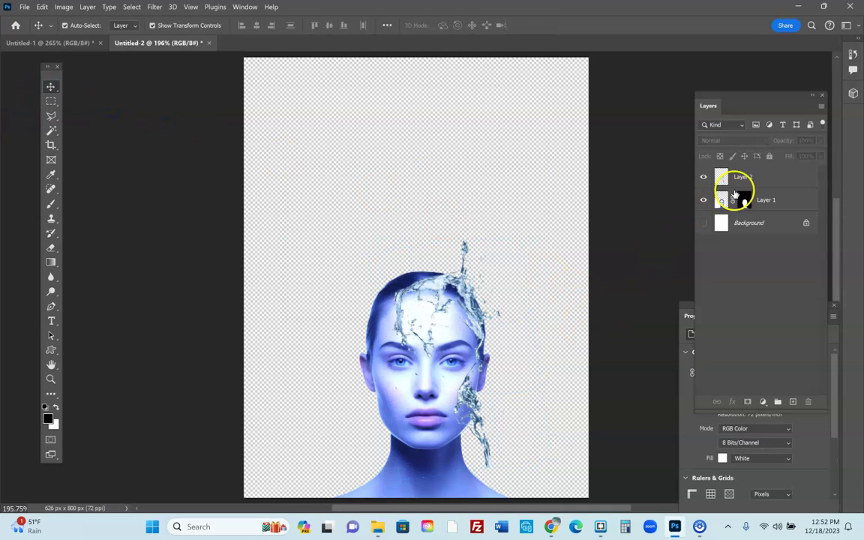
- Duplicate the splash as Layer 2 copy, move it up-left and rotate it about −84°
left_click_drag(741, 177, 792, 401)
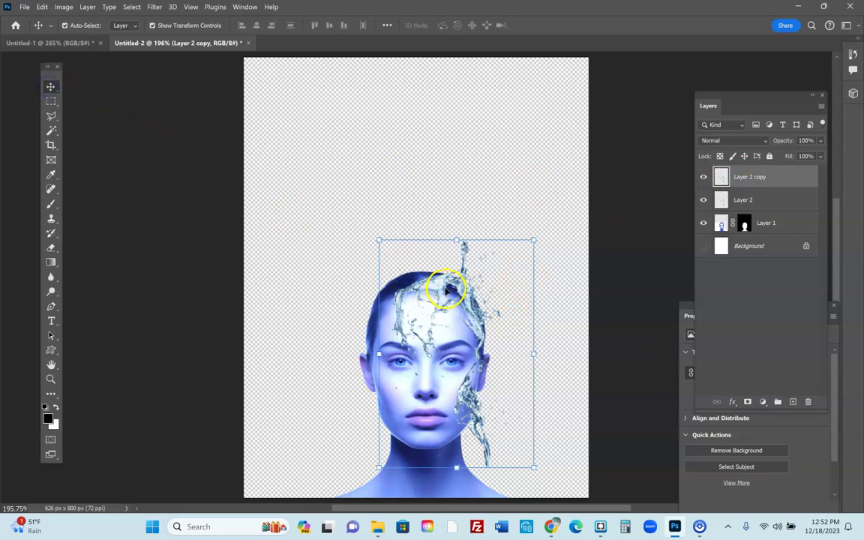
left_click_drag(446, 289, 318, 178)
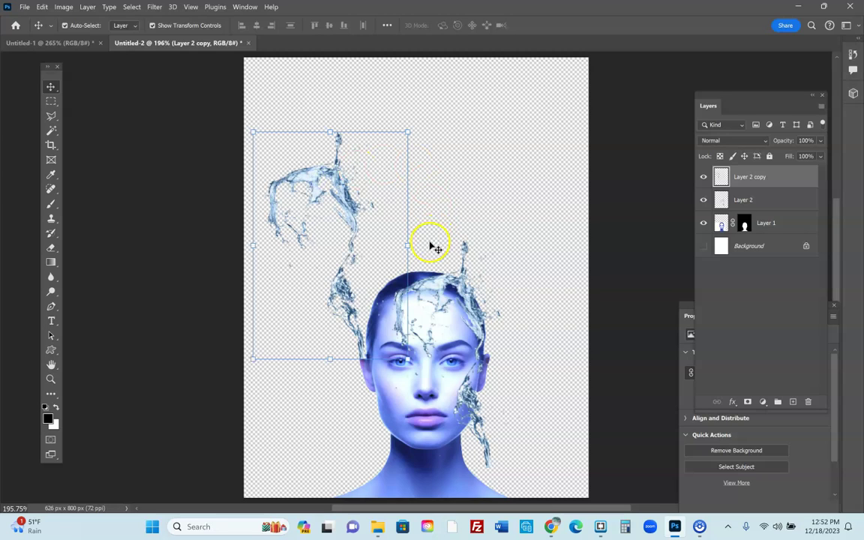
left_click_drag(420, 247, 393, 282)
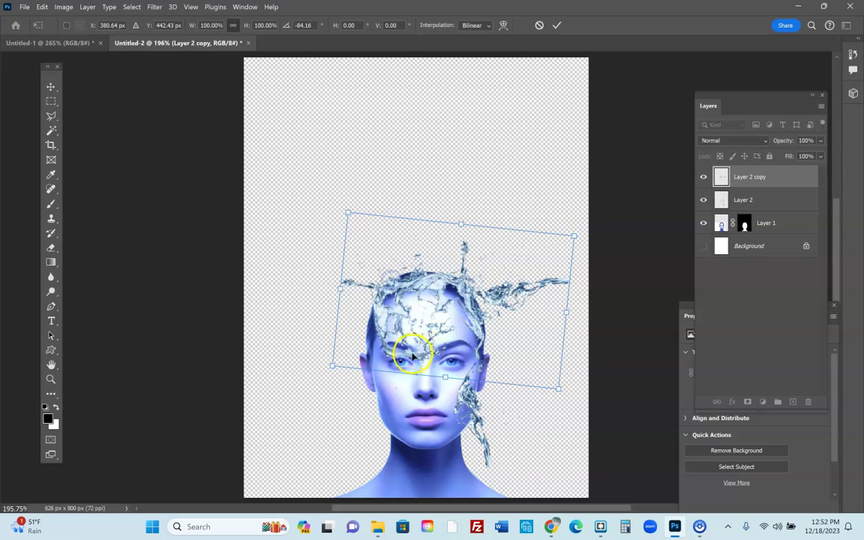
- Warp Layer 2 copy around the forehead and crown like hair and commit it
left_click(503, 25)
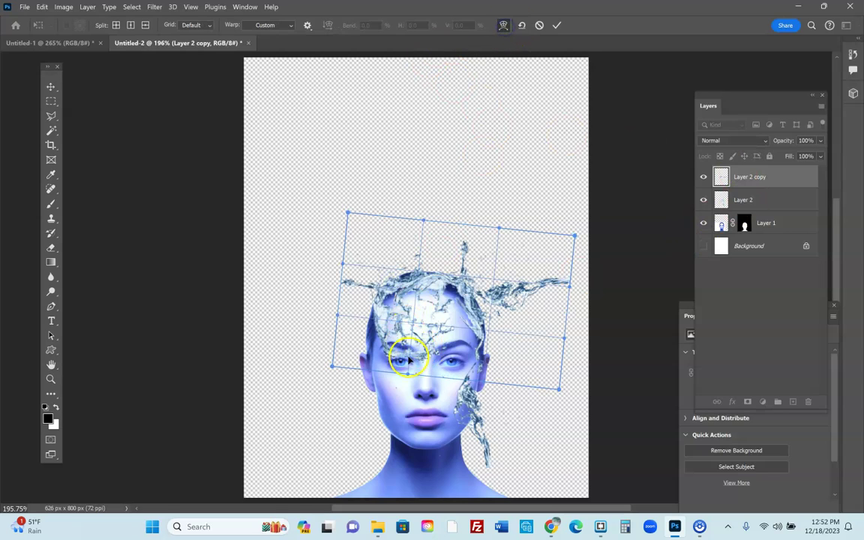
mouse_move(401, 345)
left_mouse_down()
mouse_move(403, 338)
mouse_move(388, 343)
left_mouse_up()
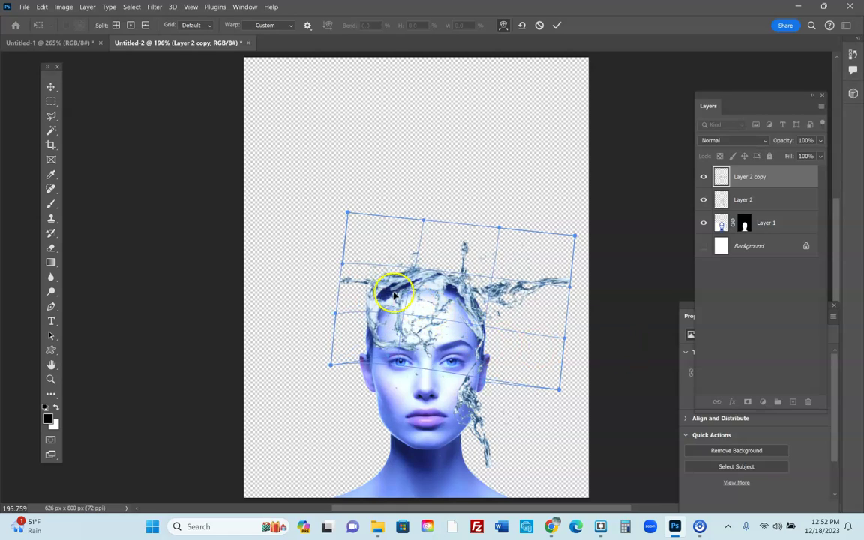
left_click_drag(381, 289, 384, 293)
left_click(51, 86)
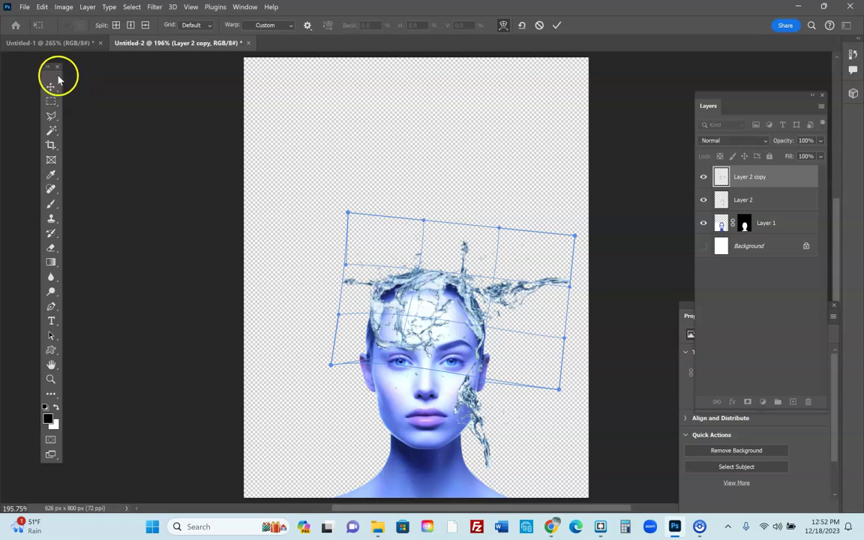
left_click(319, 135)
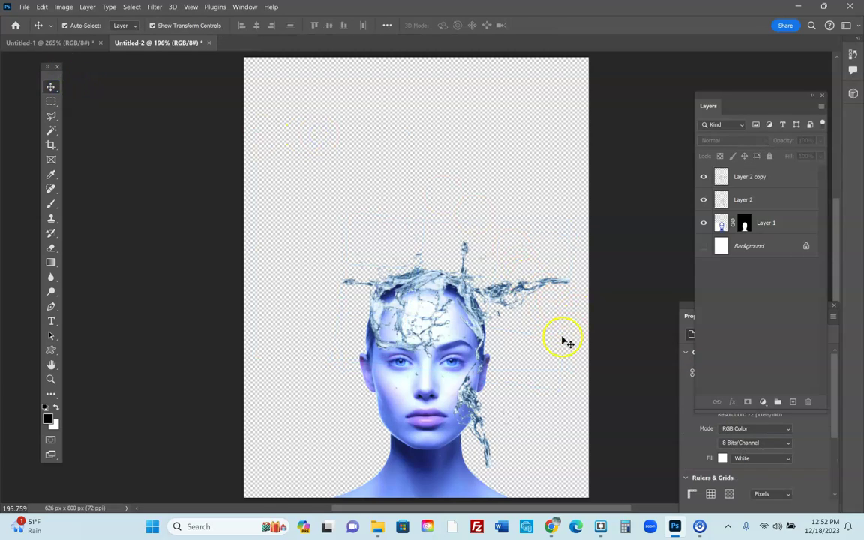
- Select Layer 2 copy, toggle its visibility to compare, and pick the Eraser tool
left_click(724, 176)
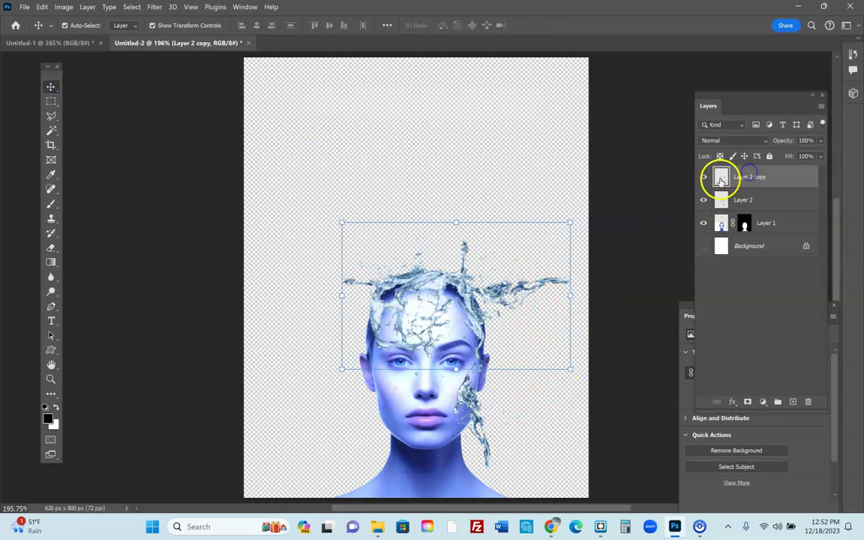
left_click(703, 177)
left_click(703, 177)
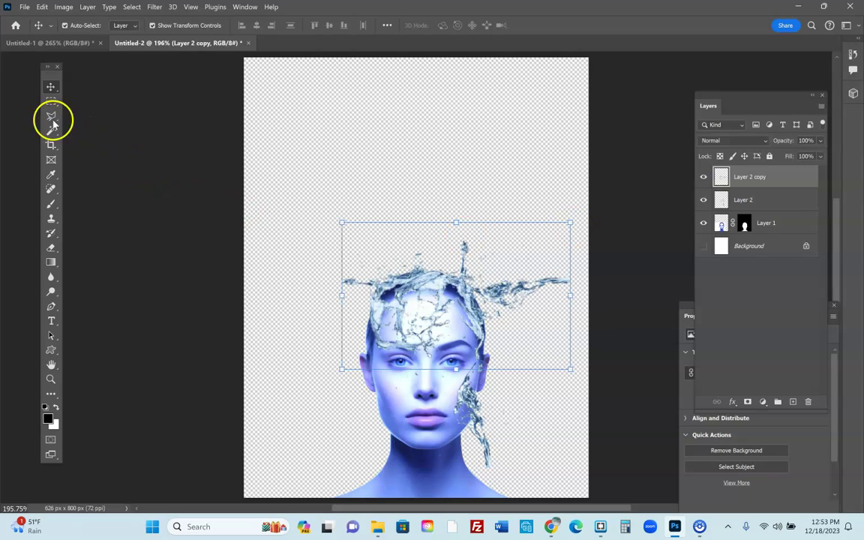
left_click(51, 248)
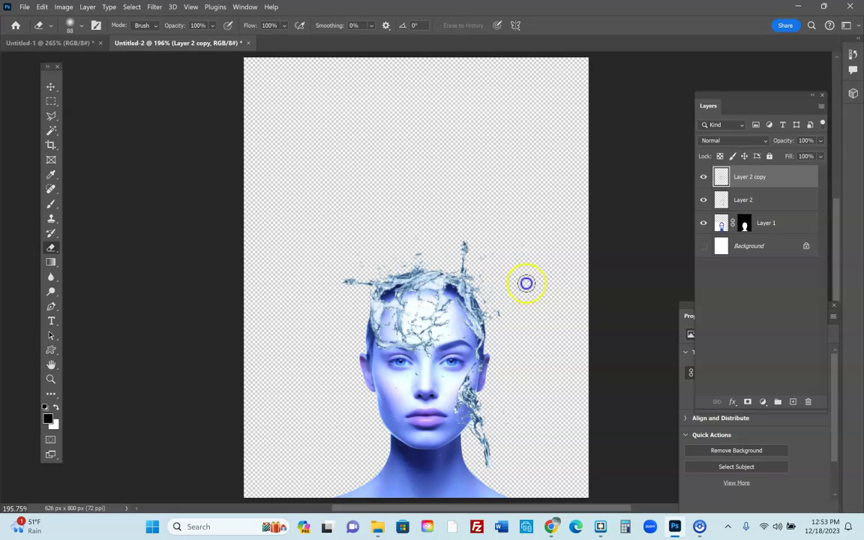
- Copy the Dreamstime water-splash image in Chrome and return to Photoshop
left_click(552, 527)
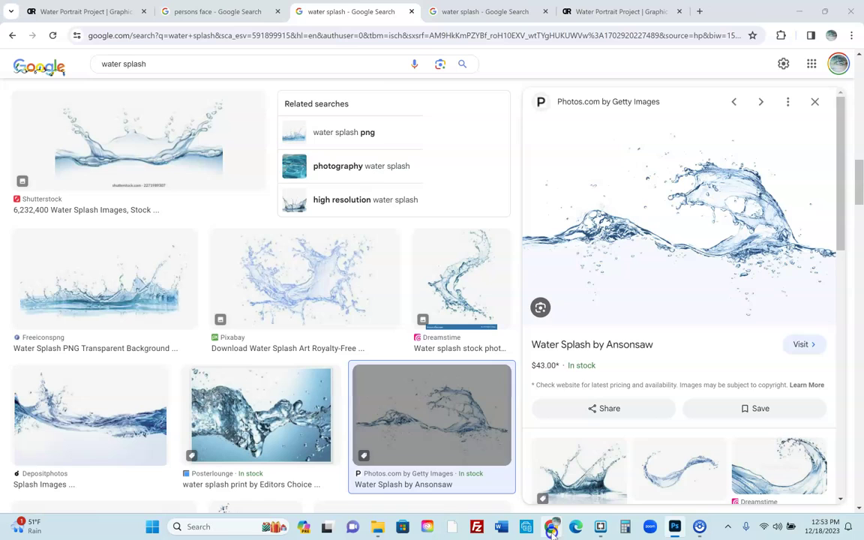
left_click(473, 11)
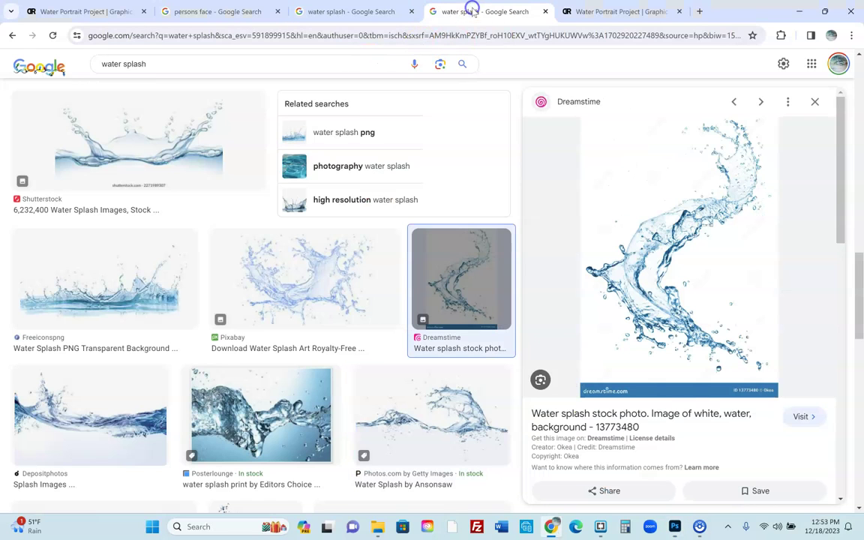
right_click(676, 245)
left_click(723, 413)
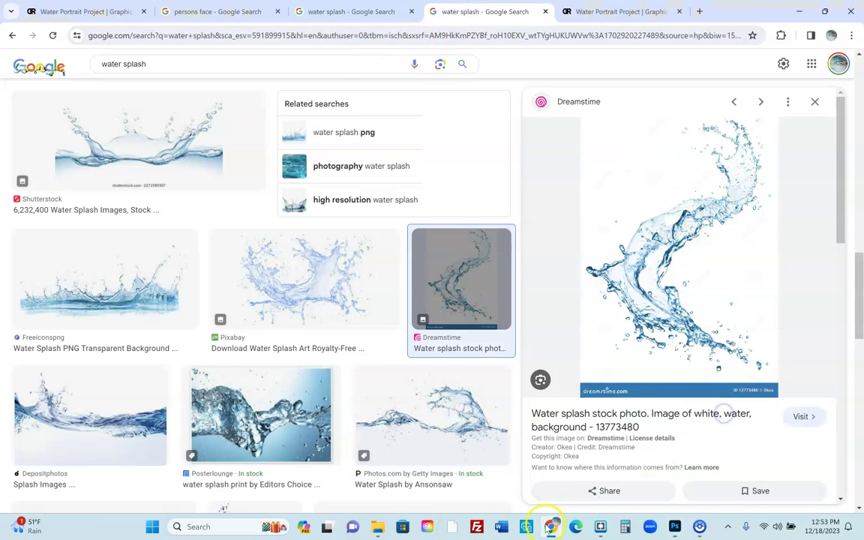
left_click(674, 527)
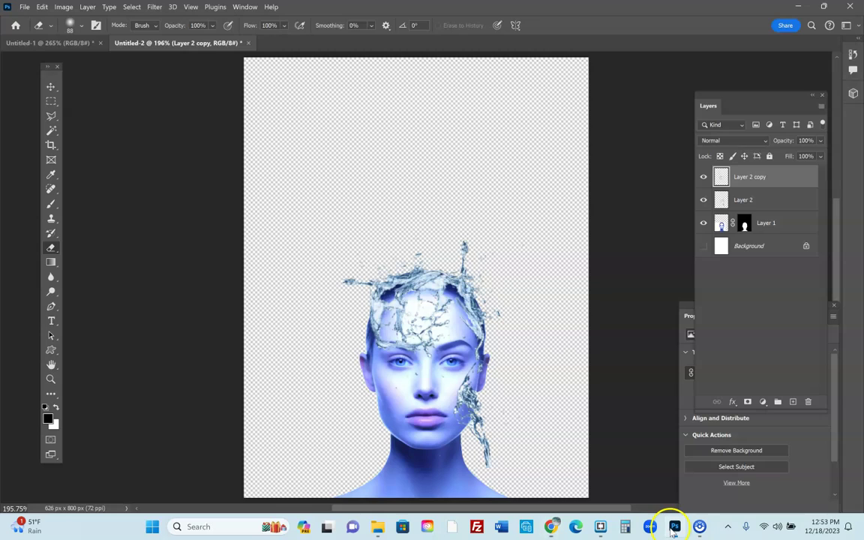
- Paste the Dreamstime splash as Layer 3 and shrink it to fit inside the canvas
left_click(42, 6)
left_click(47, 98)
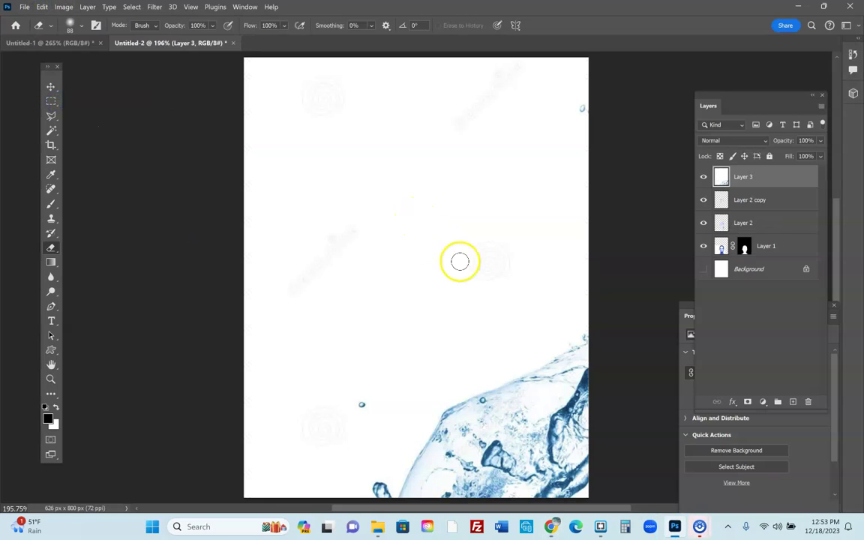
key("ctrl+t")
mouse_move(253, 57)
left_mouse_down()
mouse_move(253, 74)
mouse_move(538, 412)
left_mouse_up()
left_click_drag(584, 465, 401, 348)
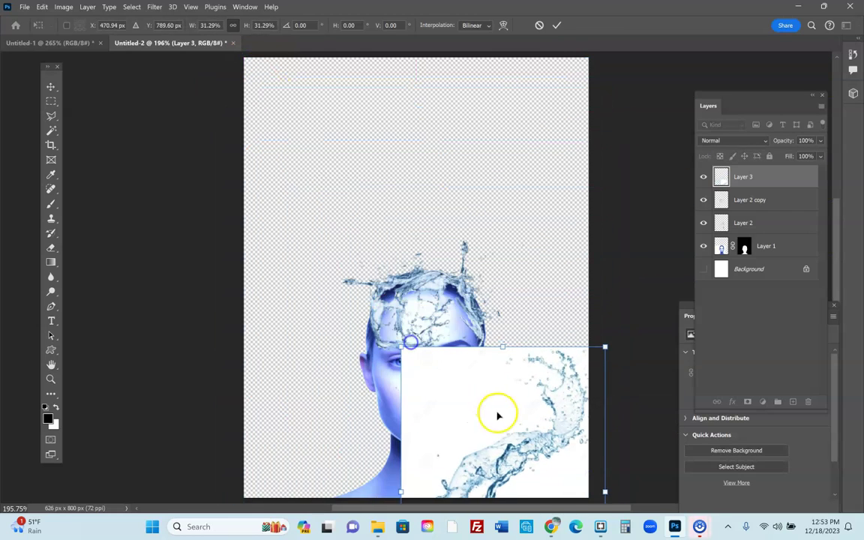
left_click_drag(498, 413, 414, 218)
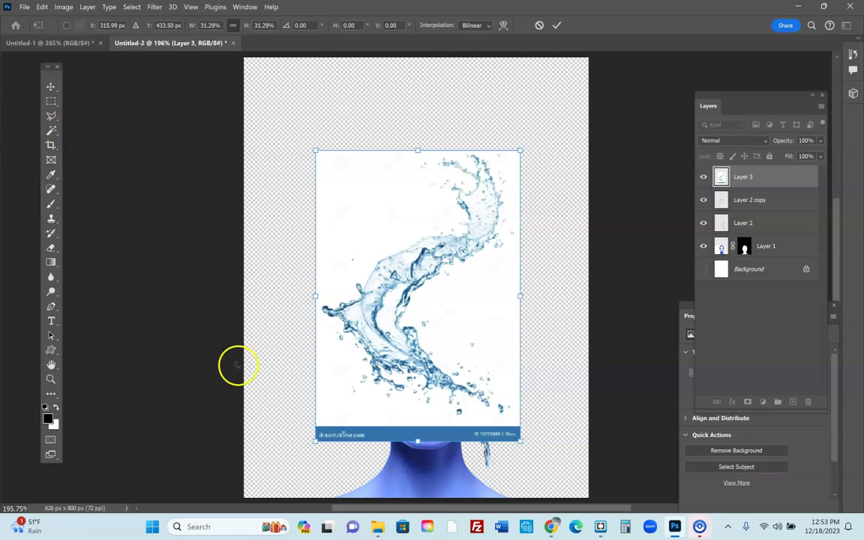
- Delete the watermark strip below the pasted splash
left_click(51, 100)
left_click_drag(290, 416, 552, 477)
key("Delete")
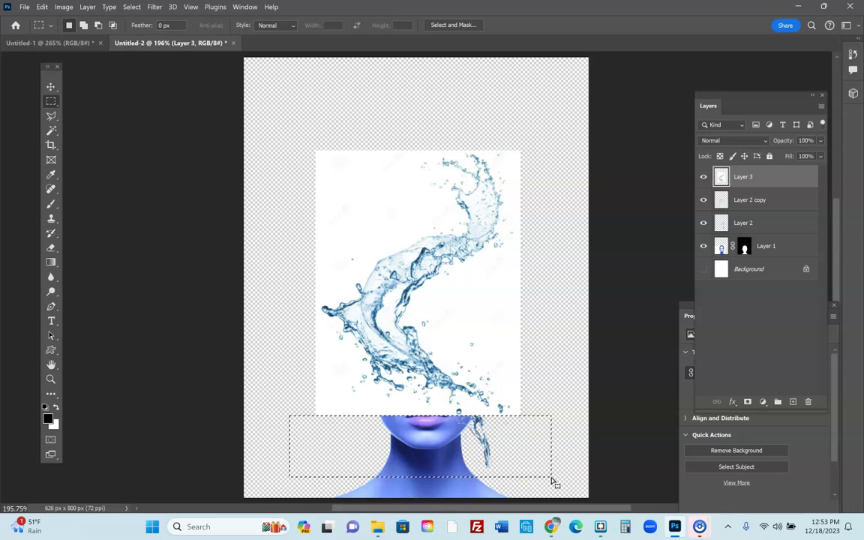
- Remove the white background and leftover white patch around the splash with the Magic Wand
left_click(51, 130)
left_click(360, 198)
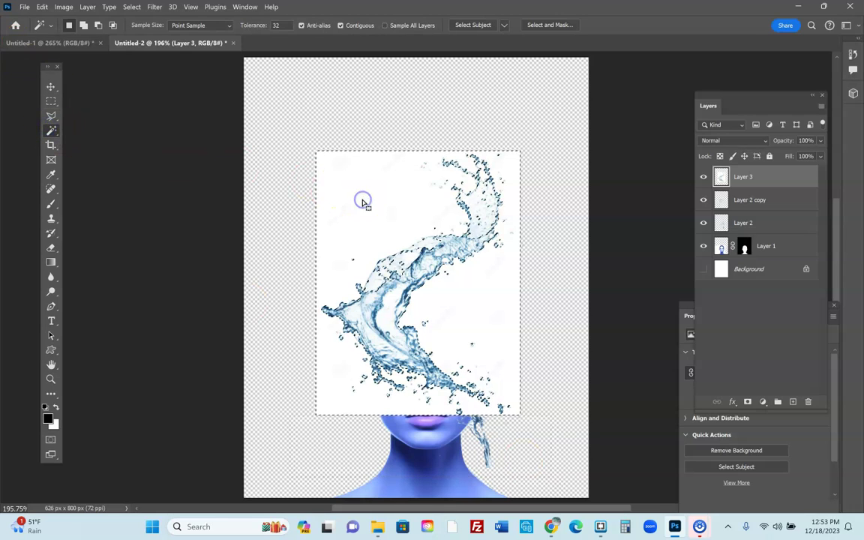
key("Delete")
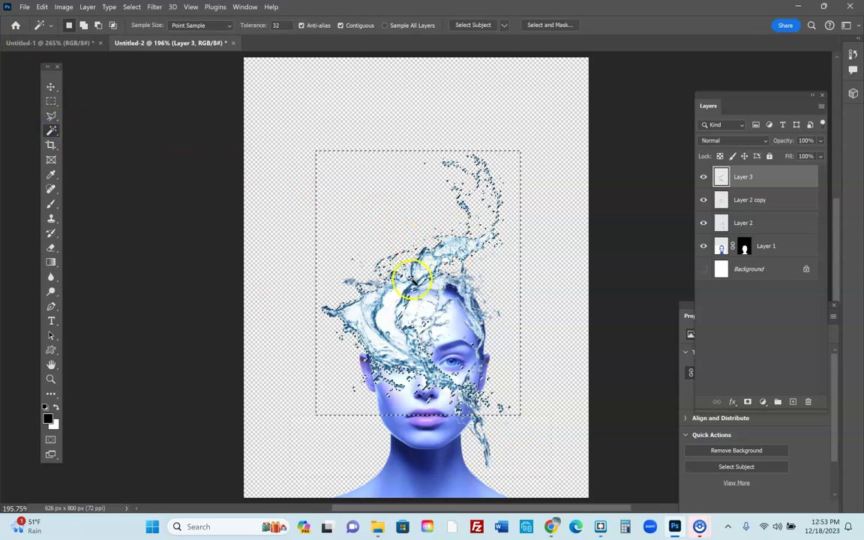
left_click(388, 316)
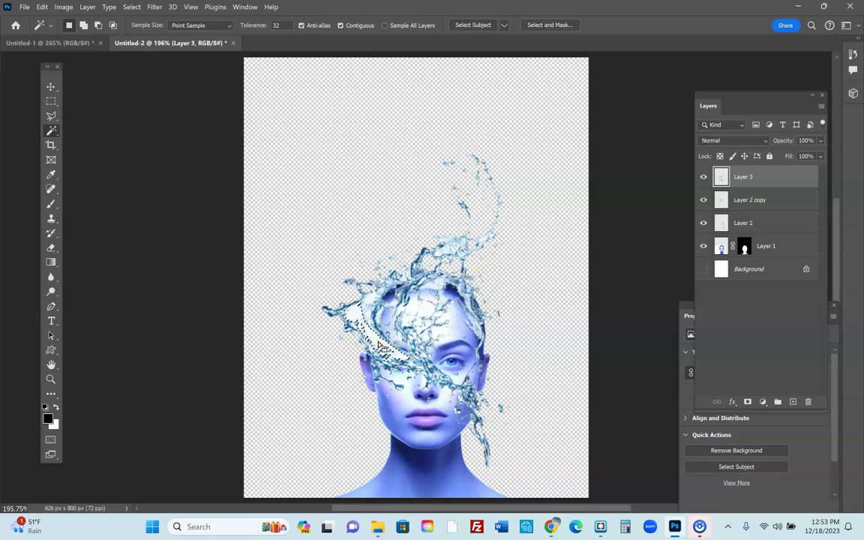
key("Delete")
left_click(314, 215)
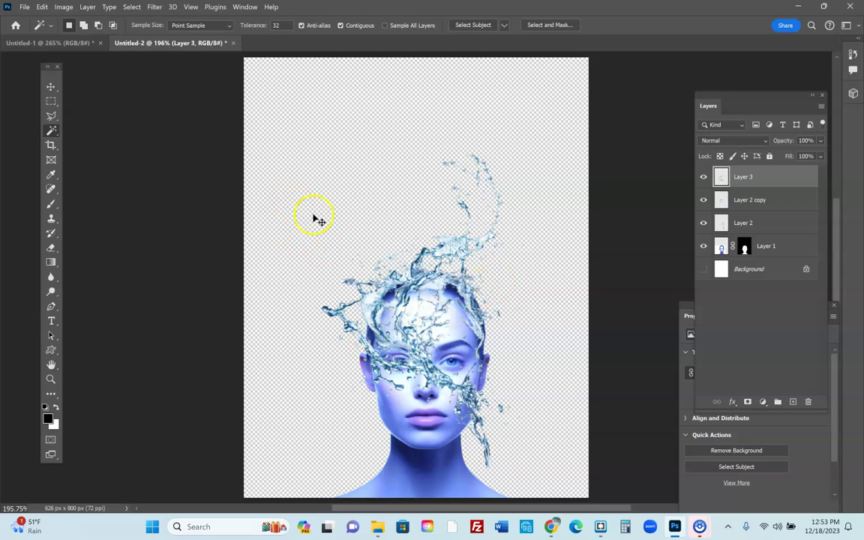
key("ctrl+t")
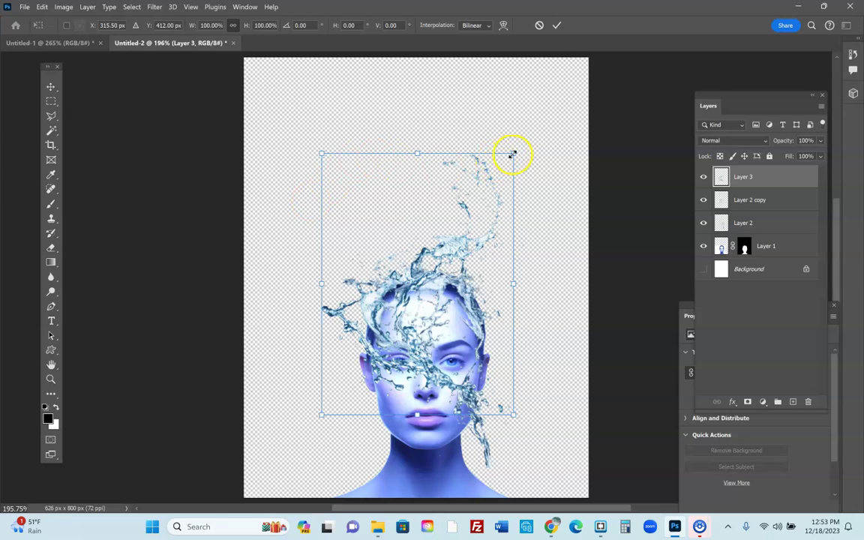
- Scale Layer 3's splash to about 57%, rotate it about −11°, and stretch it along the face's left side
left_click_drag(512, 154, 392, 241)
left_click_drag(385, 331, 366, 332)
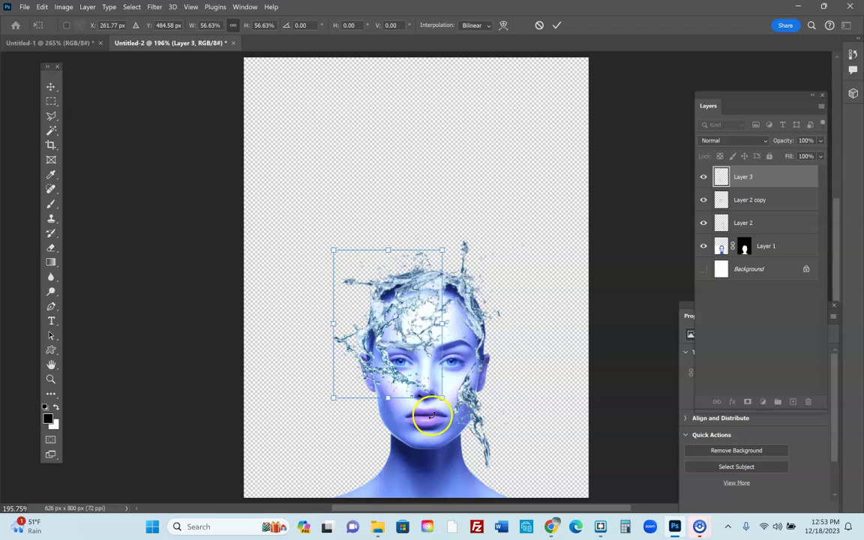
left_click_drag(448, 409, 298, 234)
left_click_drag(398, 293, 359, 326)
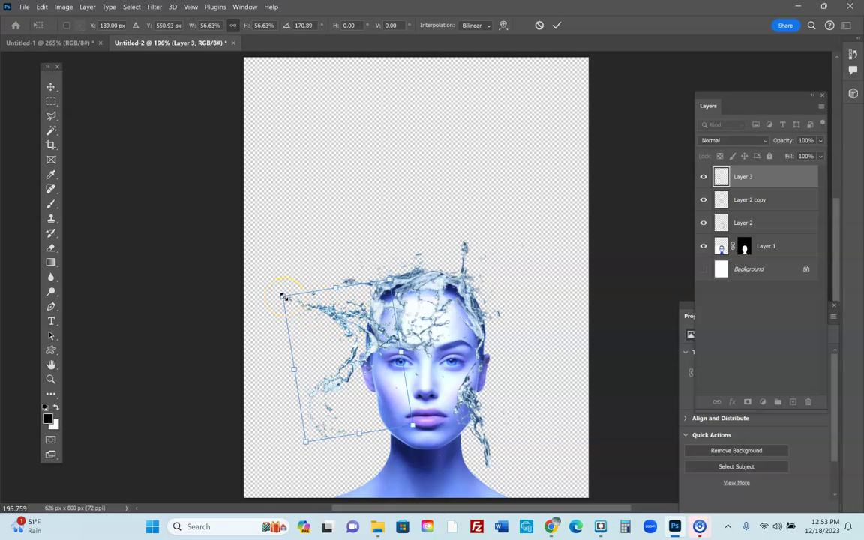
left_click_drag(283, 296, 298, 366)
mouse_move(361, 342)
left_mouse_down()
mouse_move(372, 324)
mouse_move(374, 338)
left_mouse_up()
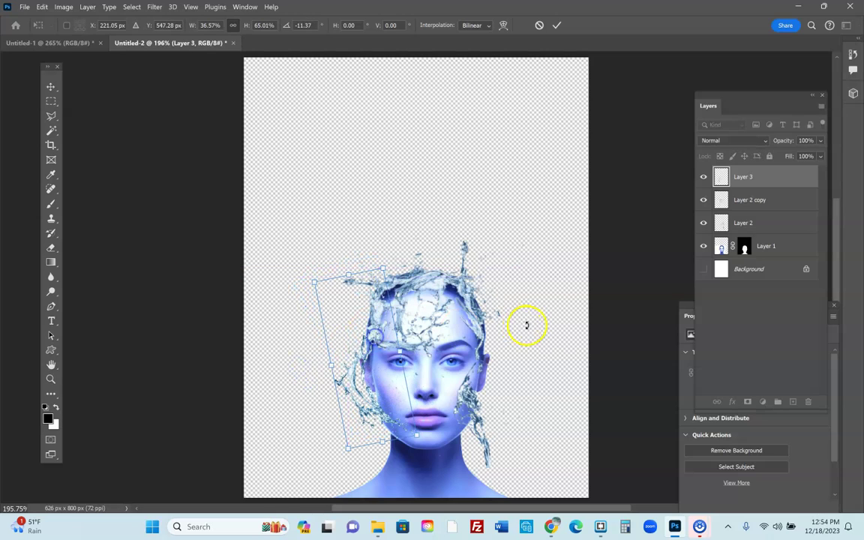
left_click(50, 87)
left_click(531, 254)
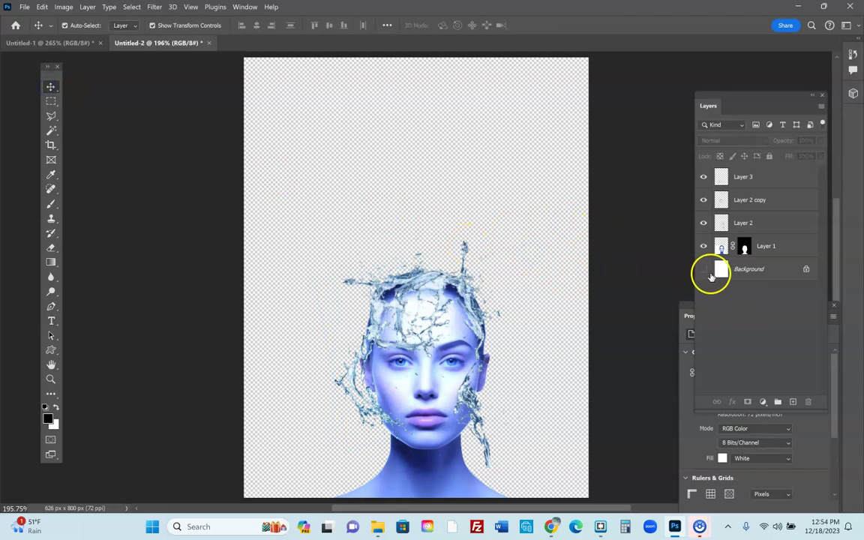
- Rename Layer 3 to 'Left Side'
left_click(749, 223)
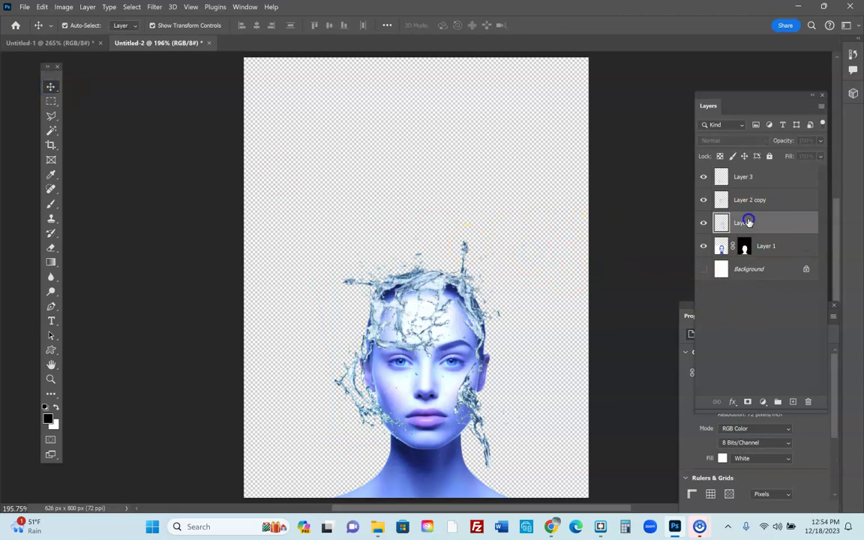
mouse_move(745, 223)
left_mouse_down()
mouse_move(756, 241)
mouse_move(743, 223)
left_mouse_up()
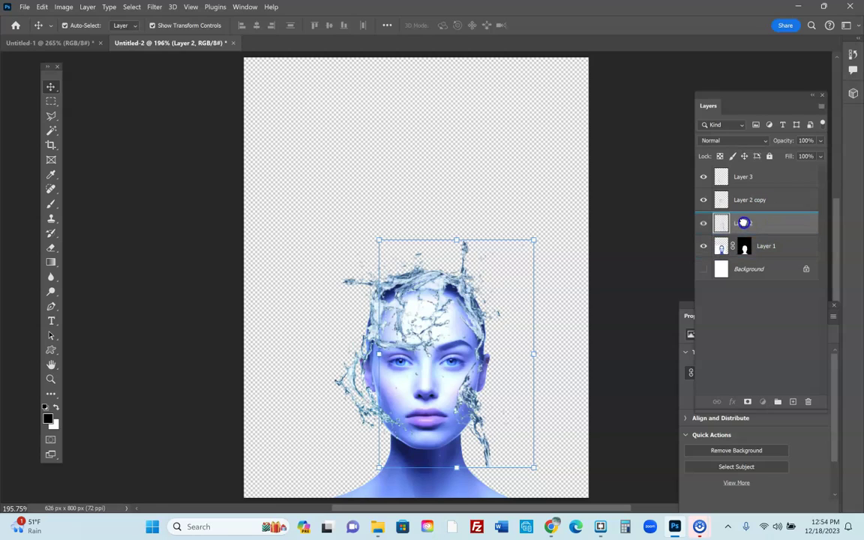
left_click(704, 177)
left_click(757, 184)
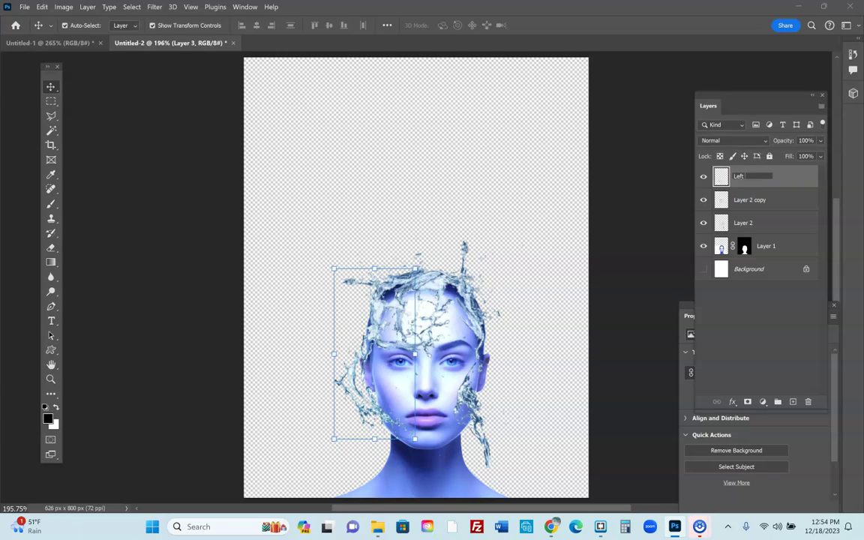
left_click(807, 187)
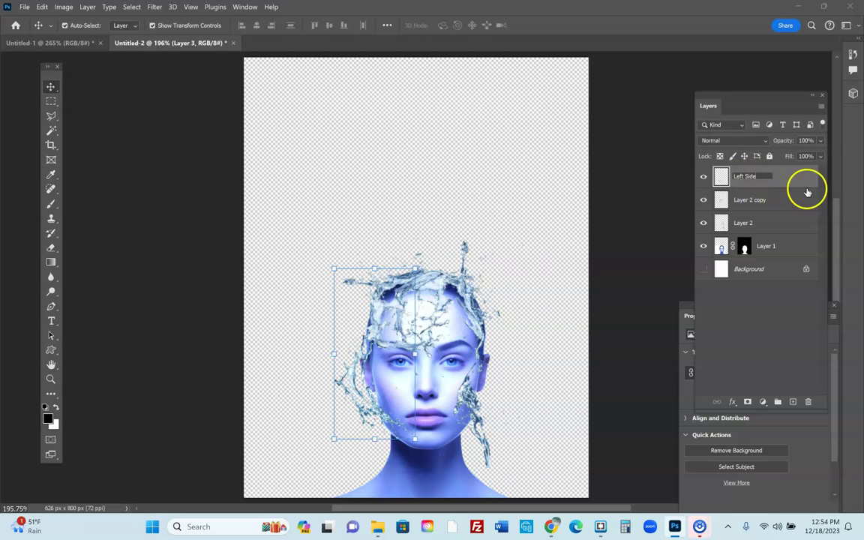
- Duplicate Left Side to create 'Left Side copy' above it
left_click_drag(768, 195, 794, 405)
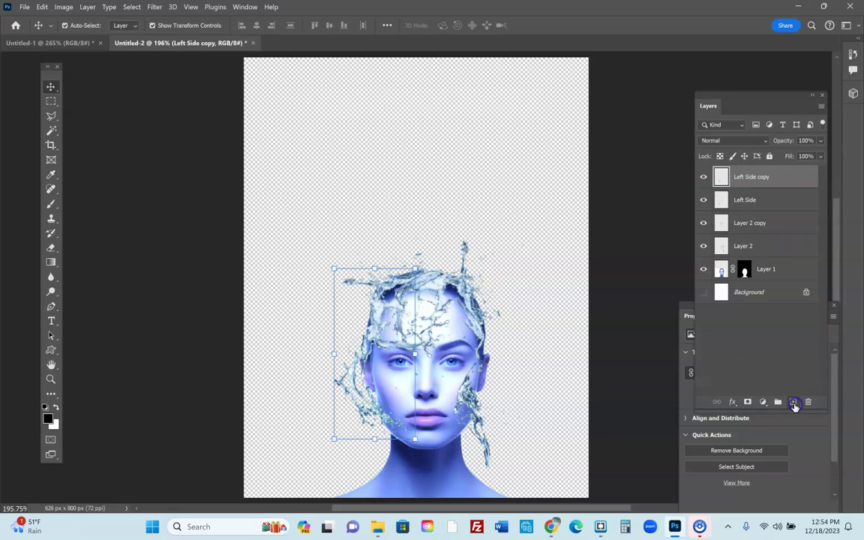
left_click(365, 334, "shift")
left_click(366, 331, "shift")
left_click(374, 336, "shift")
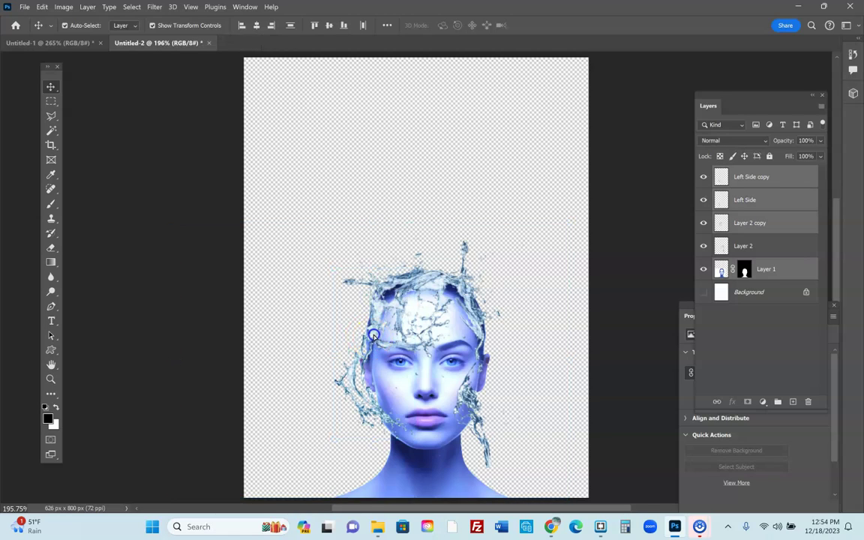
- Rotate Left Side copy about 76° and lay it across the top of the head
left_click(380, 319, "shift")
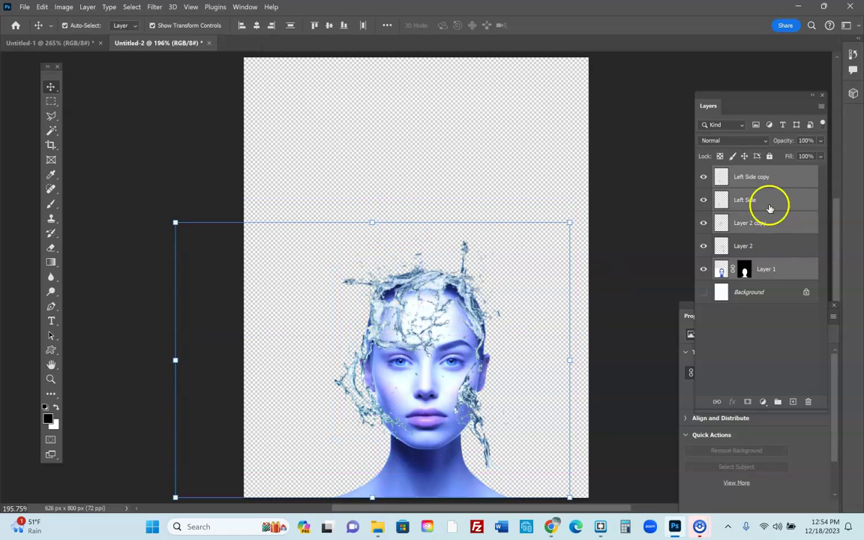
left_click(761, 177)
left_click_drag(359, 389, 369, 269)
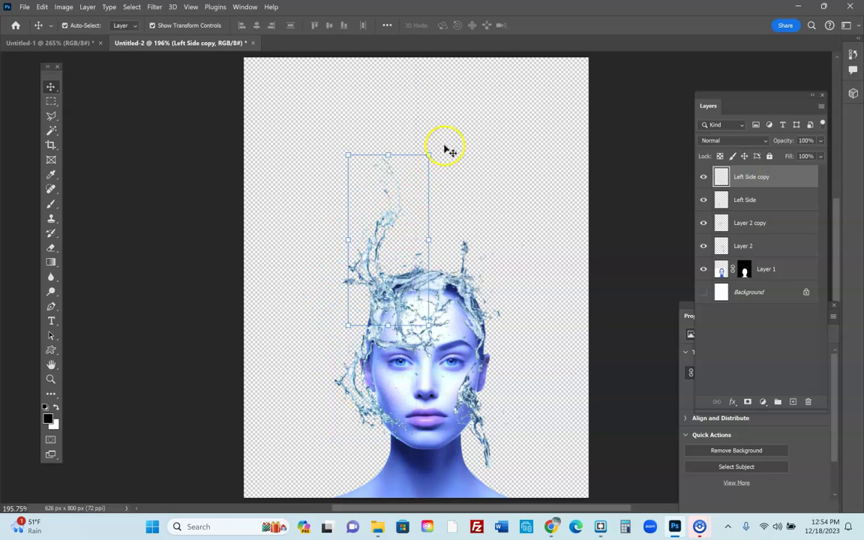
left_click_drag(469, 168, 509, 270)
left_click_drag(349, 232, 385, 290)
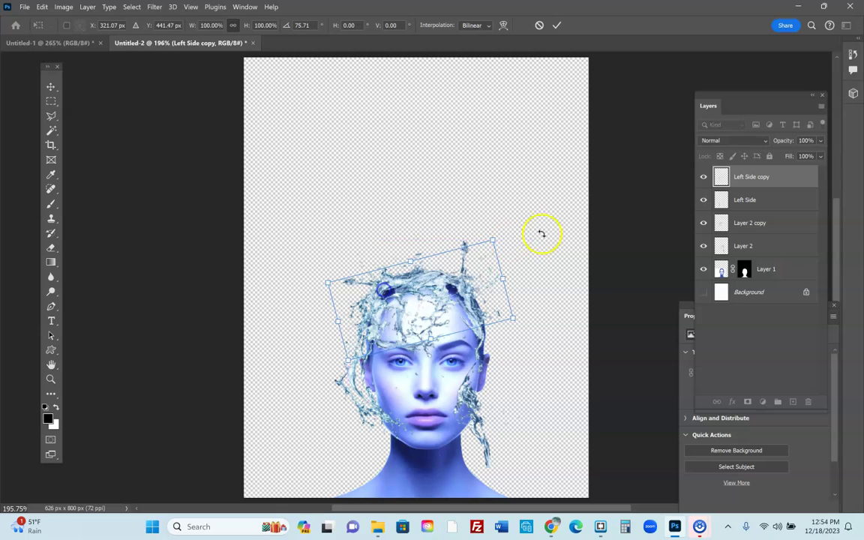
left_click(51, 87)
left_click(382, 149)
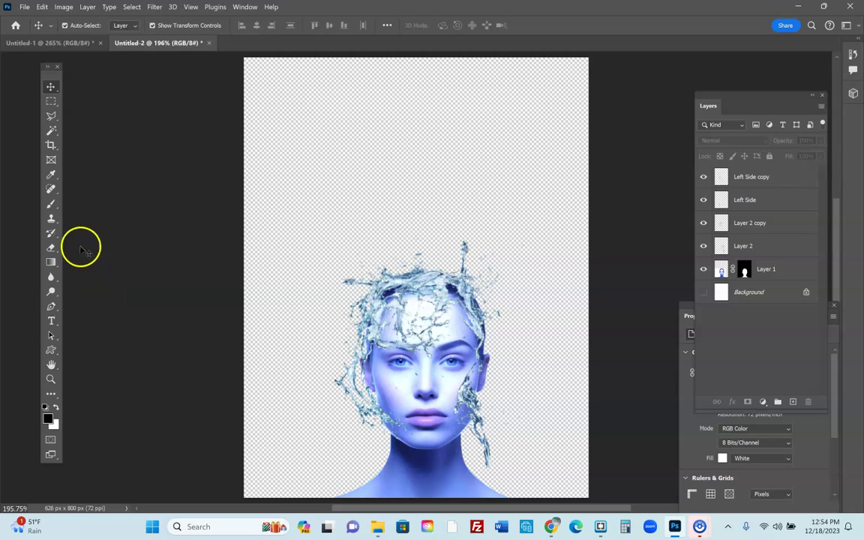
- Set up a crop toward 418 × 500 px, trimming empty space above and beside the head
left_click(50, 145)
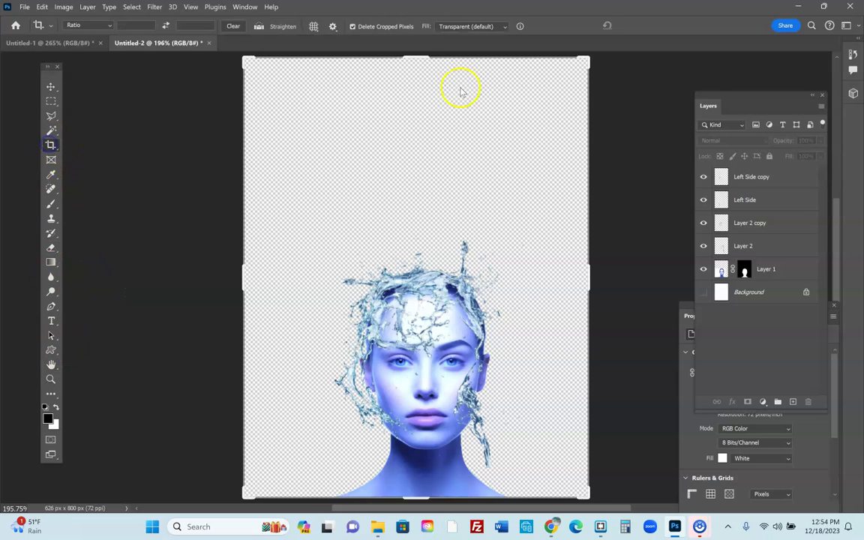
left_click_drag(417, 57, 422, 138)
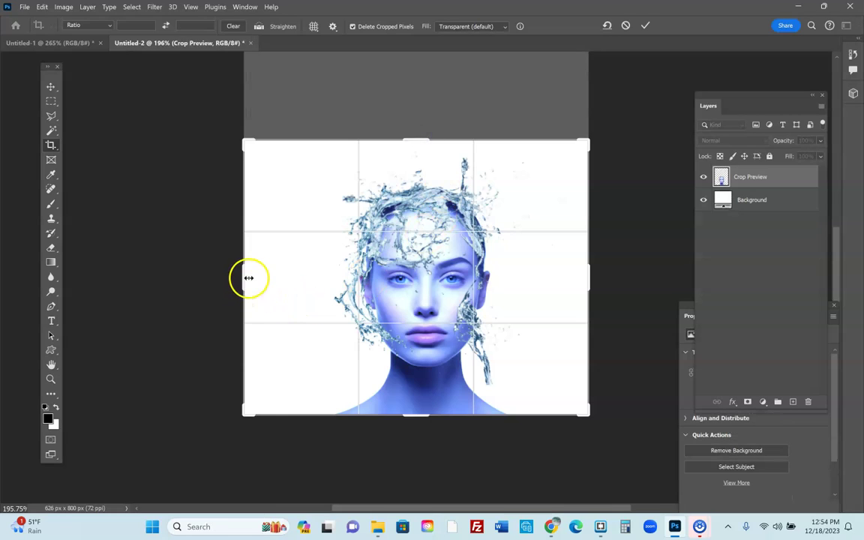
left_click_drag(246, 276, 268, 276)
left_click_drag(567, 276, 545, 276)
left_click_drag(293, 276, 299, 279)
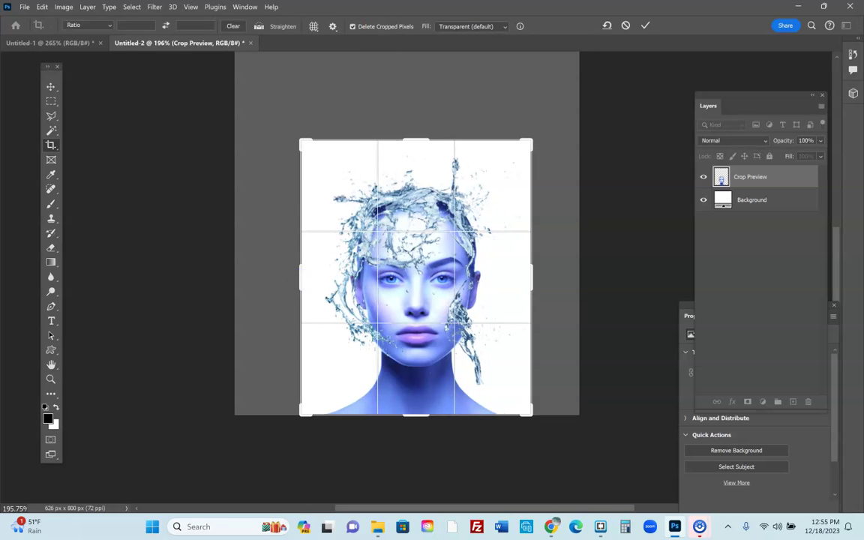
- Commit the crop, show the white Background layer, and shift Layer 2's splash 12 px right
left_click(48, 88)
left_click(444, 213)
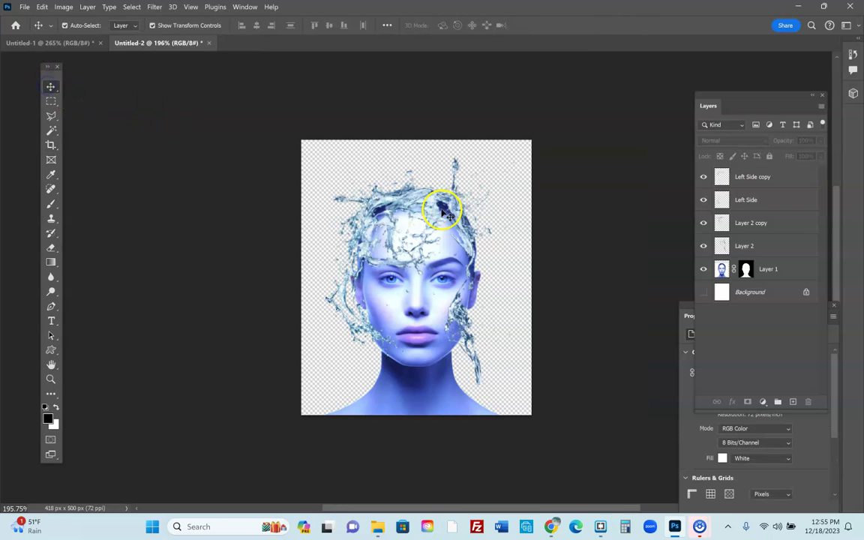
left_click(703, 292)
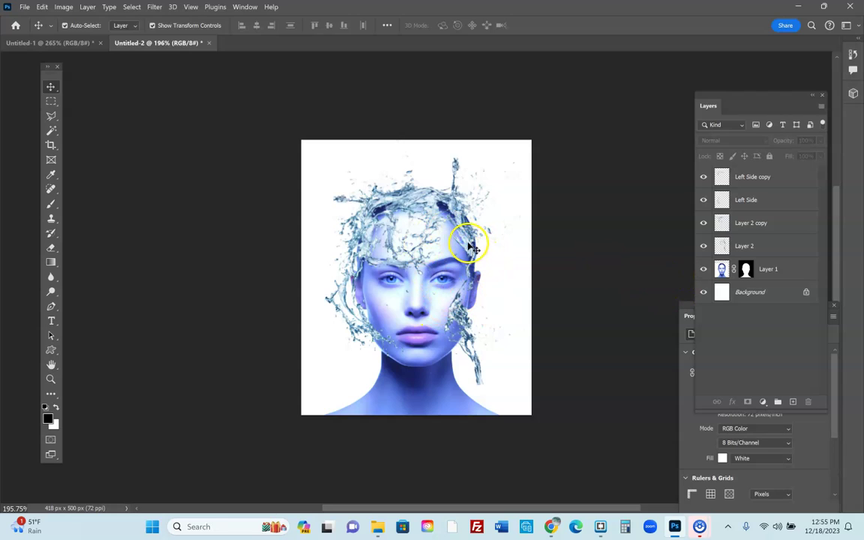
left_click_drag(464, 244, 471, 244)
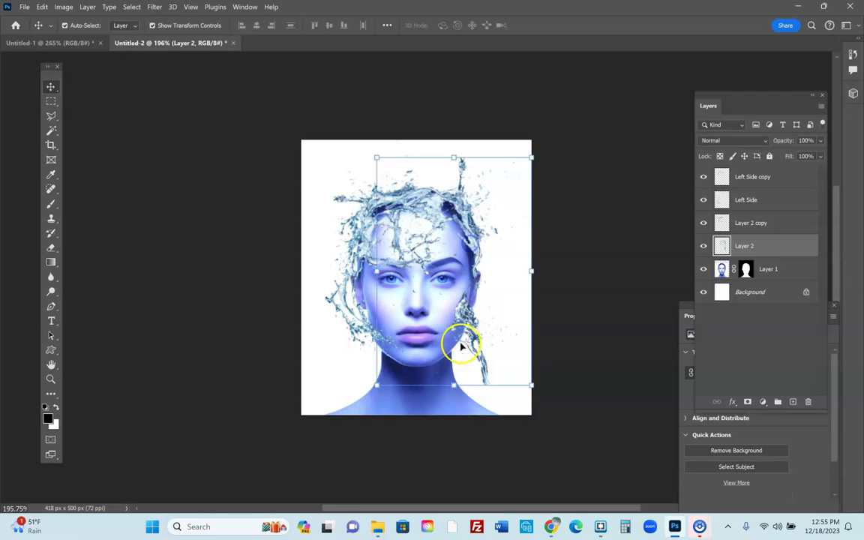
left_click(589, 260)
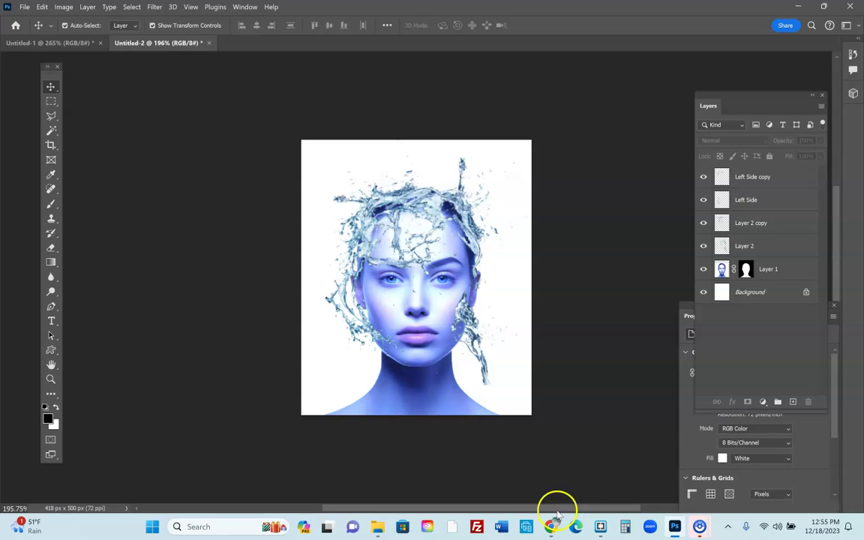
- Warp the Left Side copy splash so it bends over the crown of the head like hair
left_click(760, 178)
left_click(704, 177)
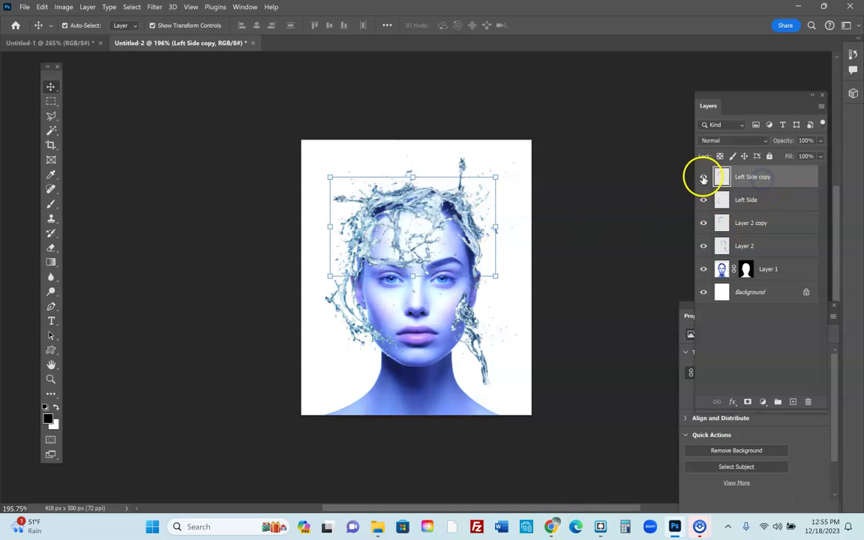
left_click(704, 177)
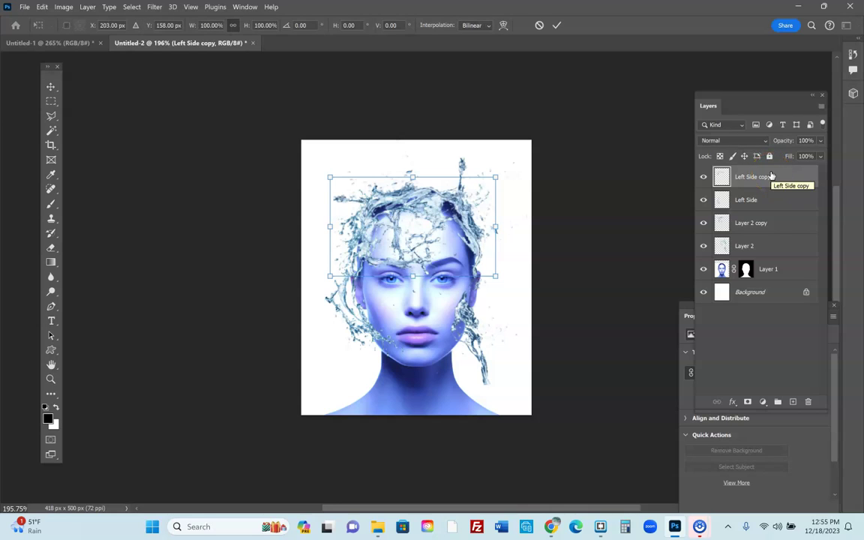
left_click(504, 25)
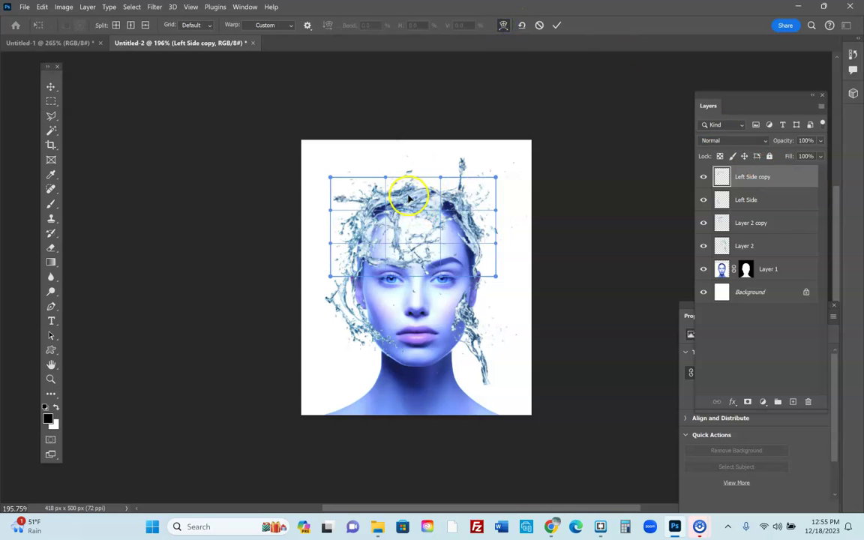
left_click_drag(409, 190, 432, 195)
left_click(51, 87)
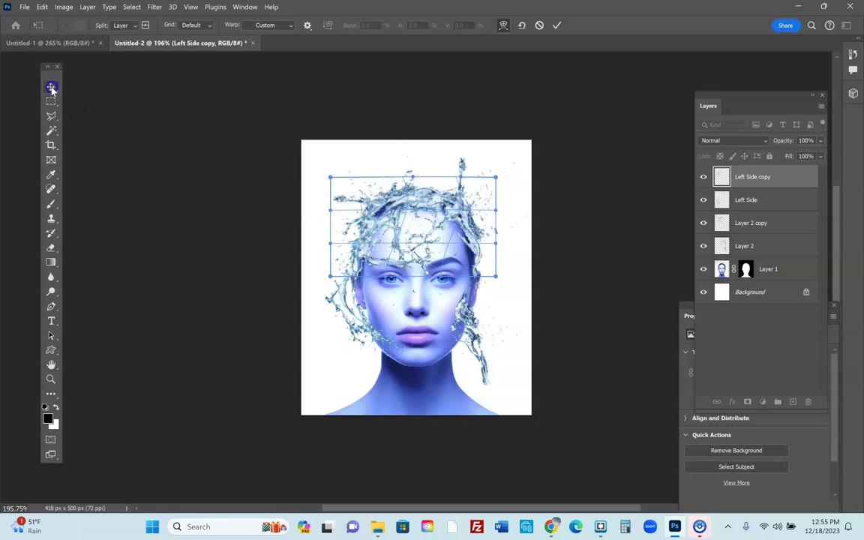
left_click(550, 195)
- Colour-balance the Left Side copy splash to Blue +100 with a small Cyan–Red adjustment
left_click(756, 178)
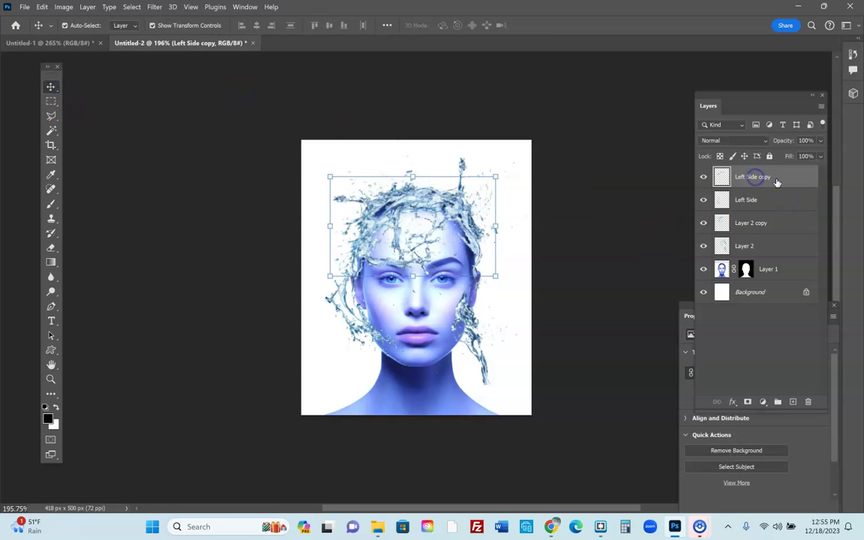
key("ctrl+b")
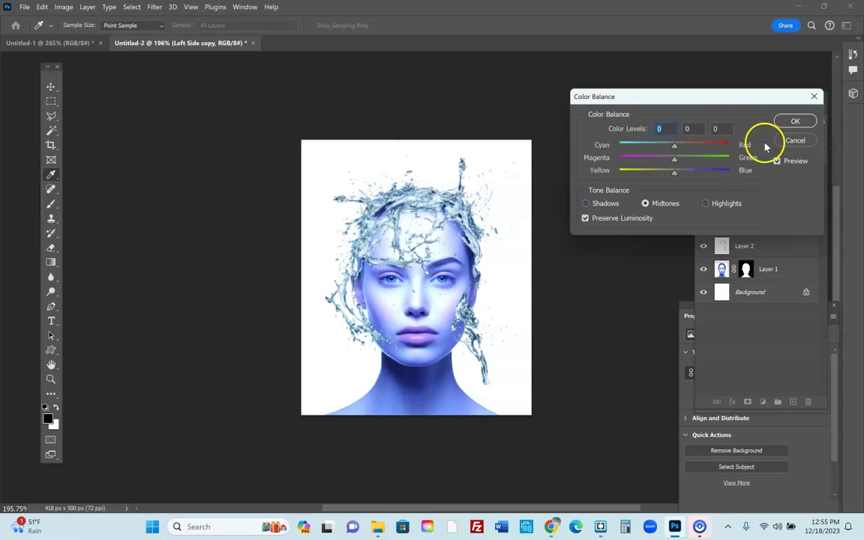
left_click_drag(680, 176, 758, 187)
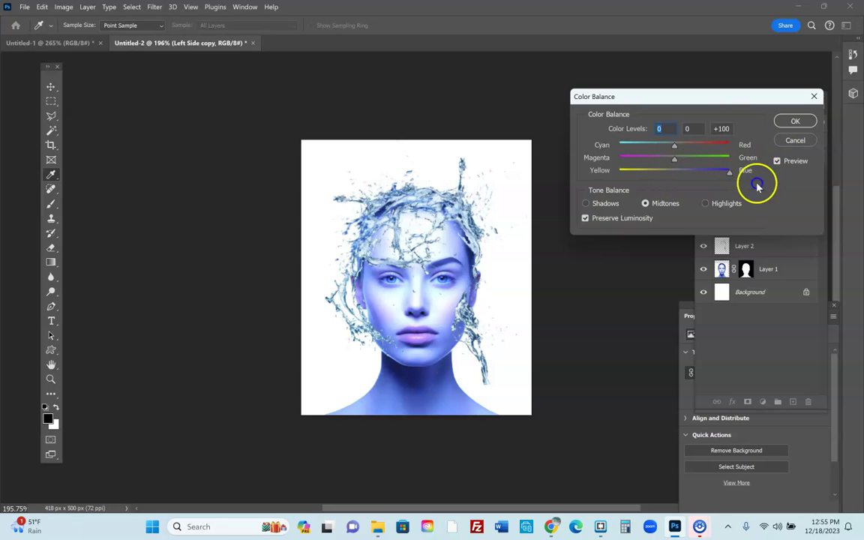
left_click_drag(675, 146, 673, 148)
left_click_drag(576, 156, 675, 152)
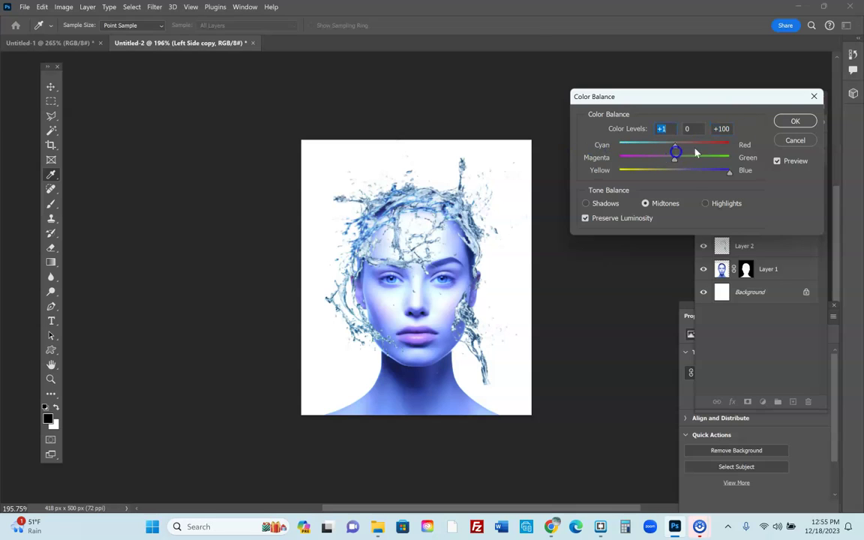
left_click(795, 121)
- Colour-balance the Left Side splash to Blue +100 and Cyan -37
left_click(774, 201)
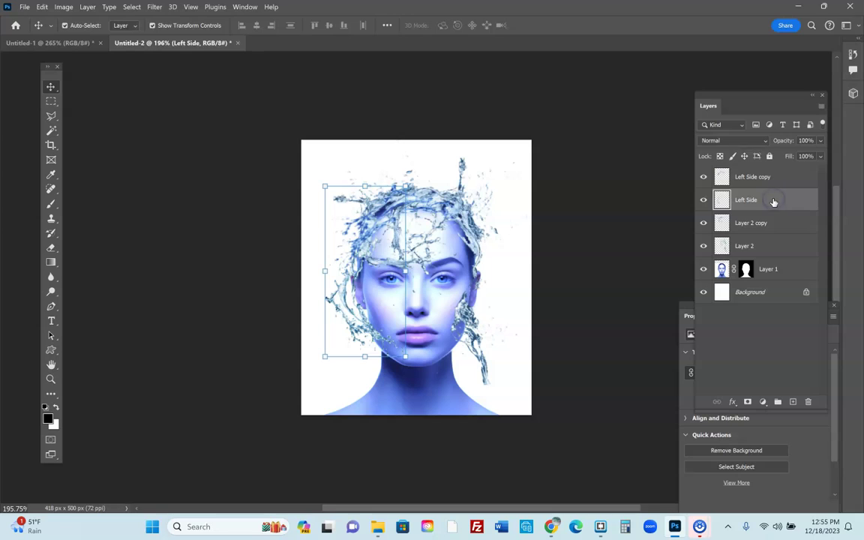
key("ctrl+b")
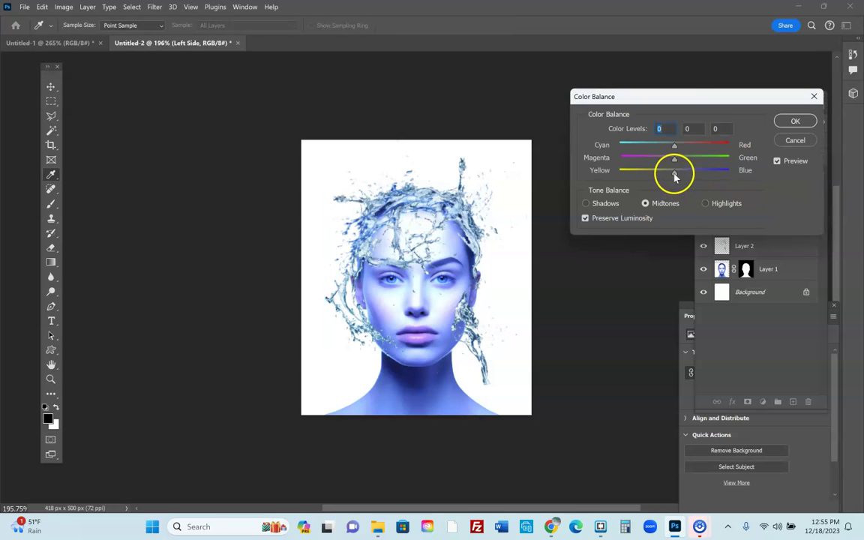
left_click_drag(701, 171, 791, 174)
left_click_drag(721, 178, 804, 175)
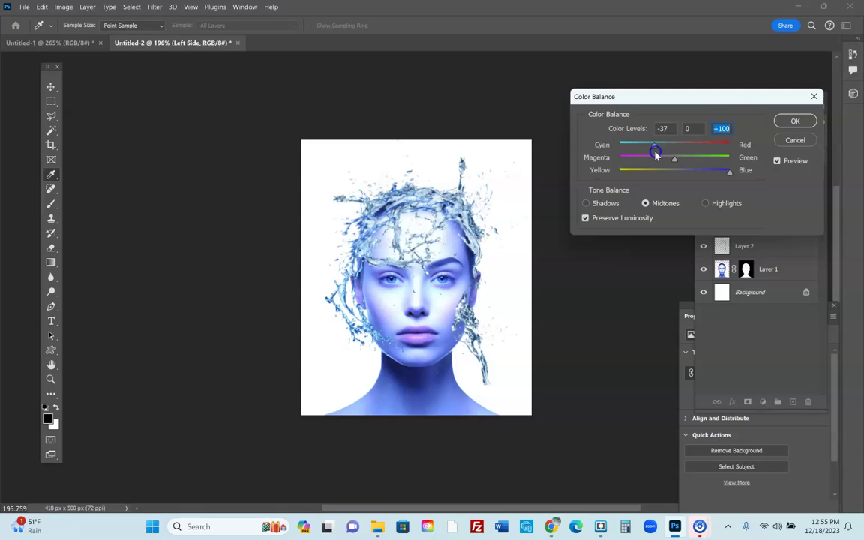
left_click(794, 121)
- Colour-balance the Layer 2 copy splash to Blue +100 and Cyan -20
key("v")
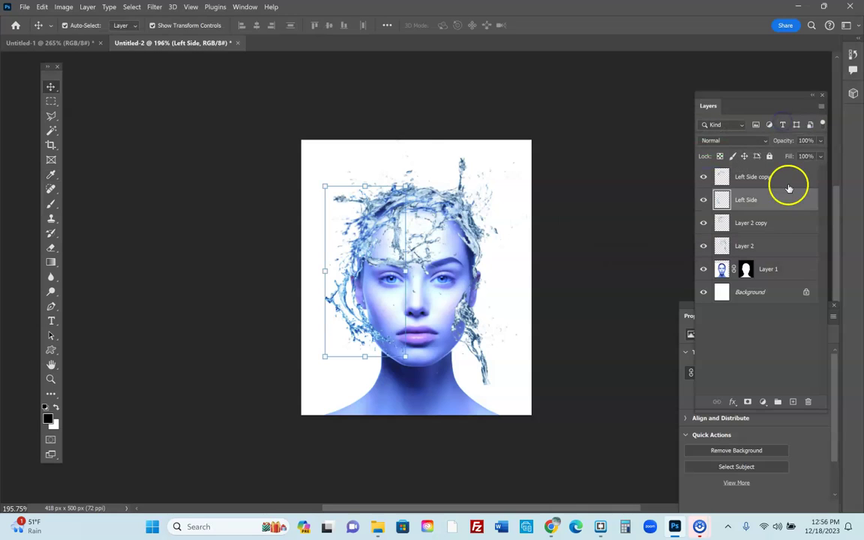
left_click(758, 223)
key("ctrl+b")
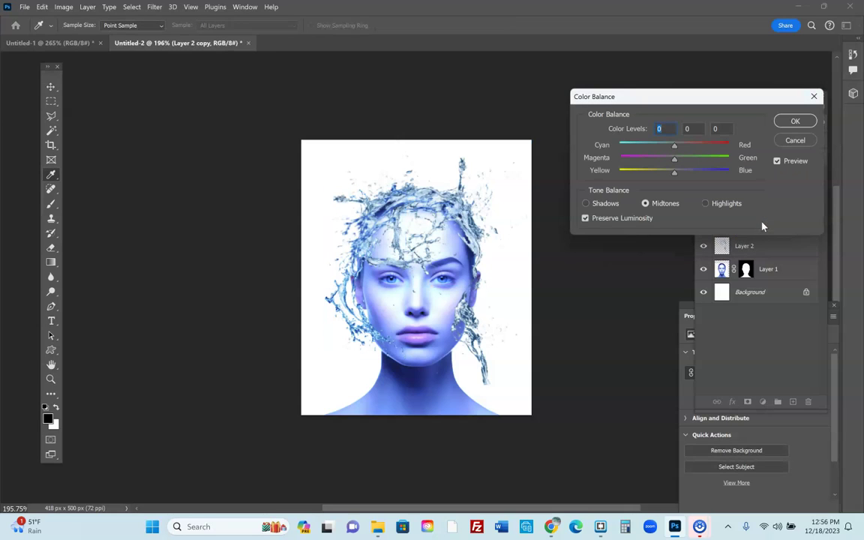
left_click_drag(675, 175, 727, 177)
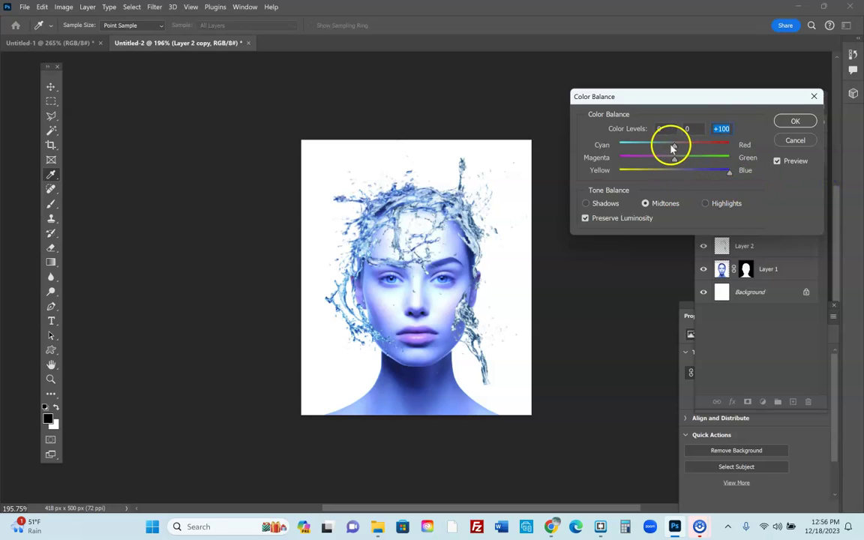
left_click_drag(629, 153, 538, 157)
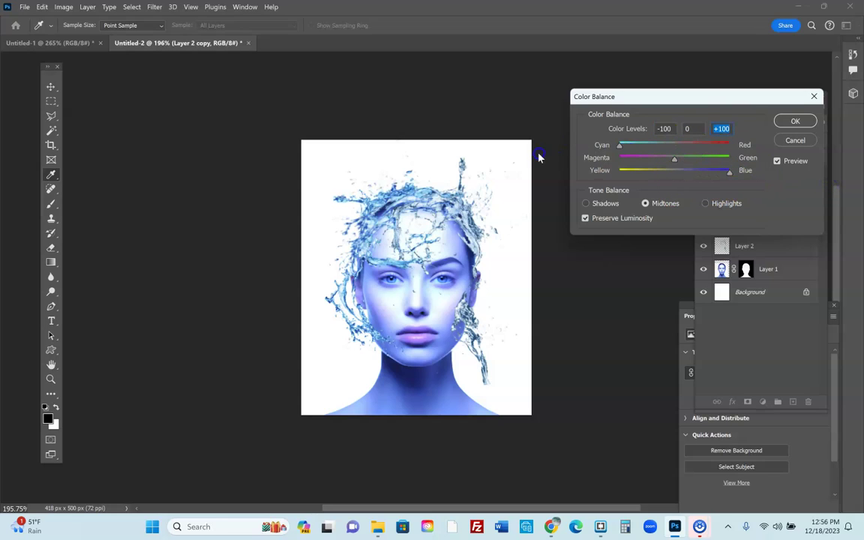
left_click(797, 121)
- Toggle the Left Side copy, Left Side and Layer 2 copy splashes off and on to compare
left_click(703, 177)
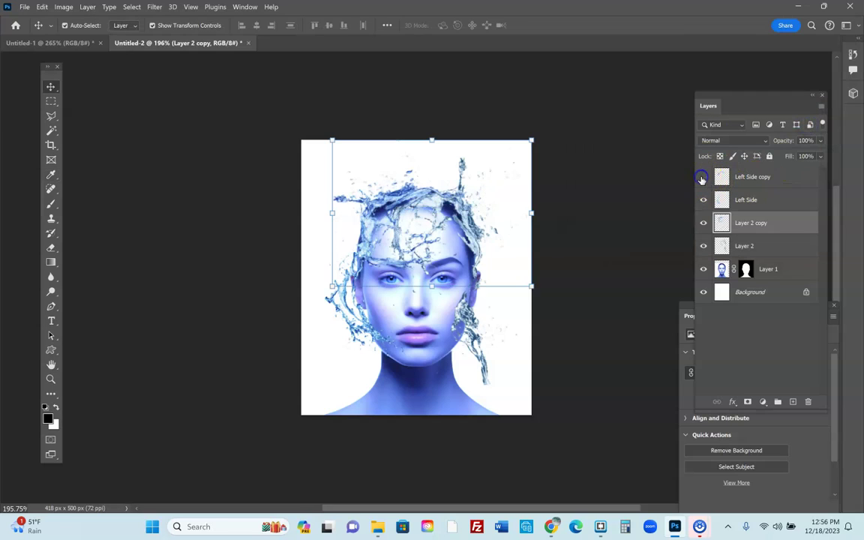
left_click(703, 200)
left_click(703, 200)
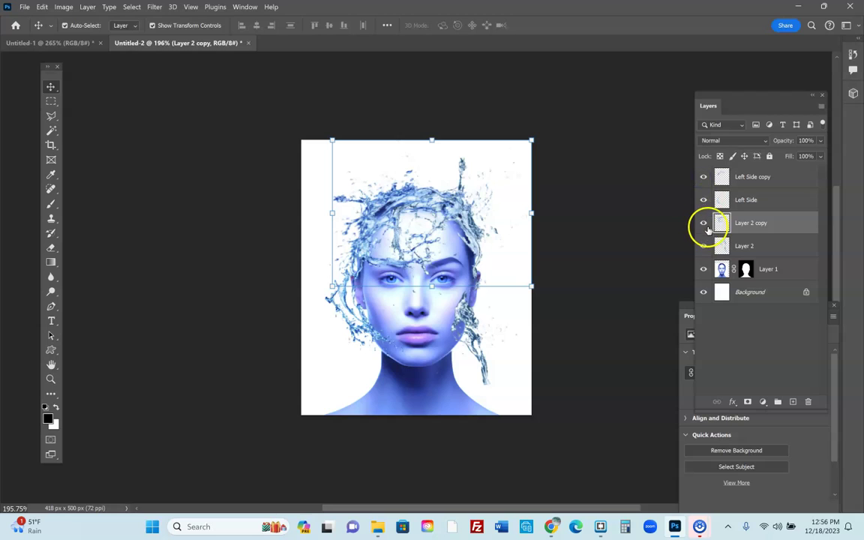
left_click(704, 223)
left_click(704, 223)
- Colour-balance the Layer 2 splash to Blue +100, then deselect the layer
left_click(767, 247)
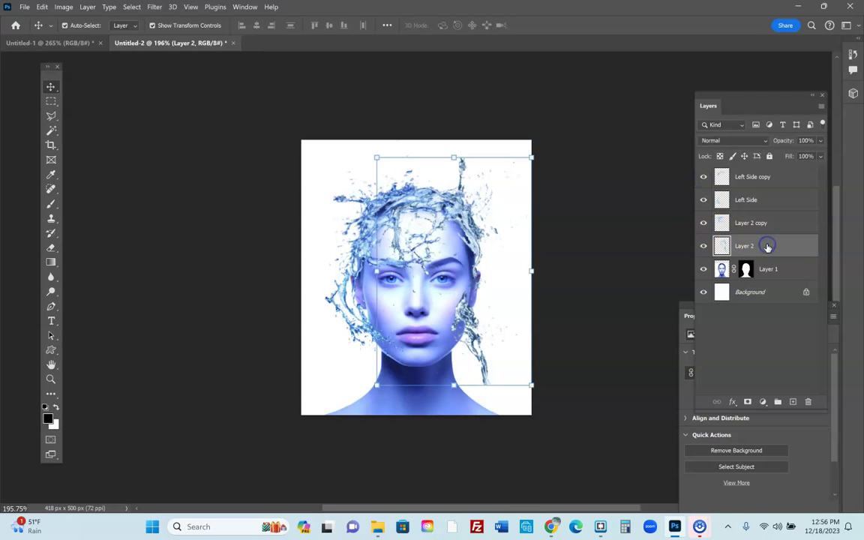
left_click(703, 247)
left_click(704, 247)
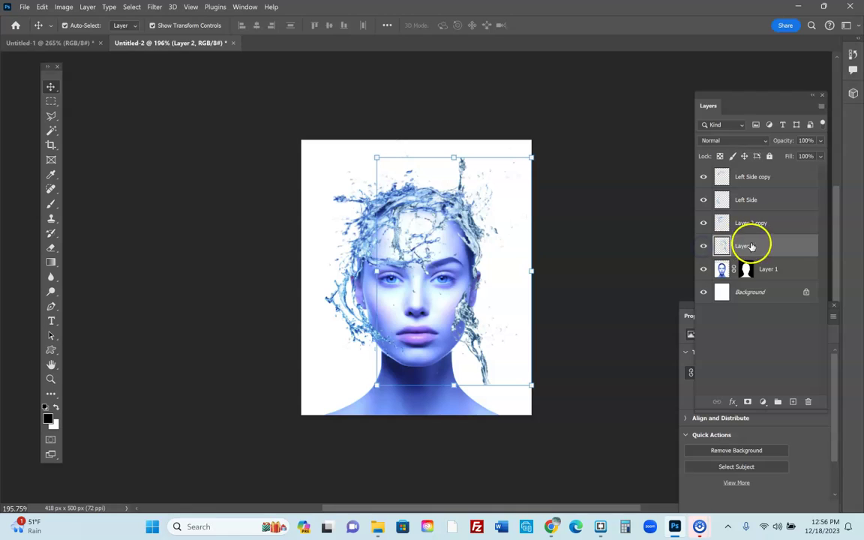
key("ctrl+b")
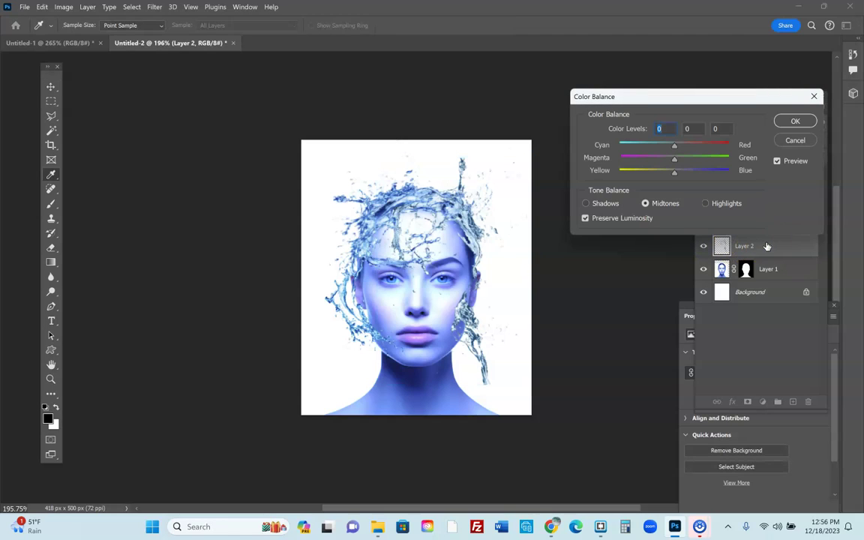
mouse_move(674, 173)
left_mouse_down()
mouse_move(706, 171)
mouse_move(676, 177)
left_mouse_up()
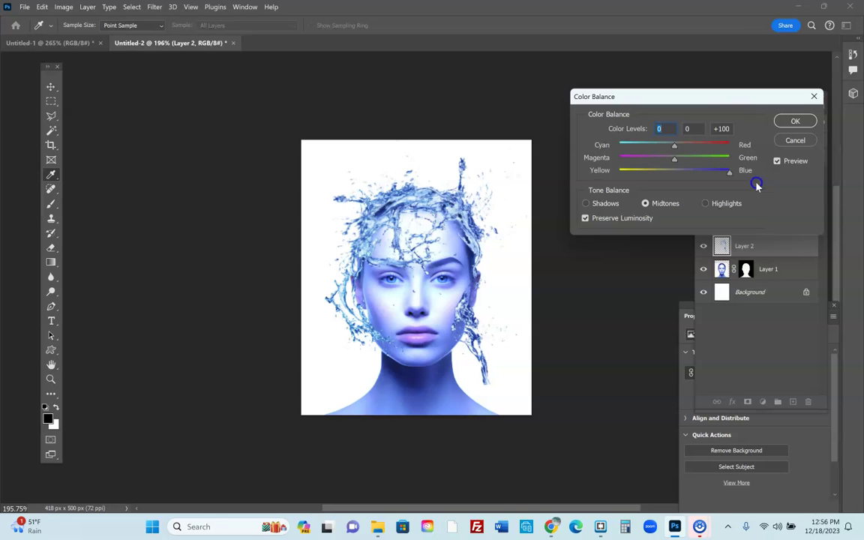
left_click(796, 121)
key("v")
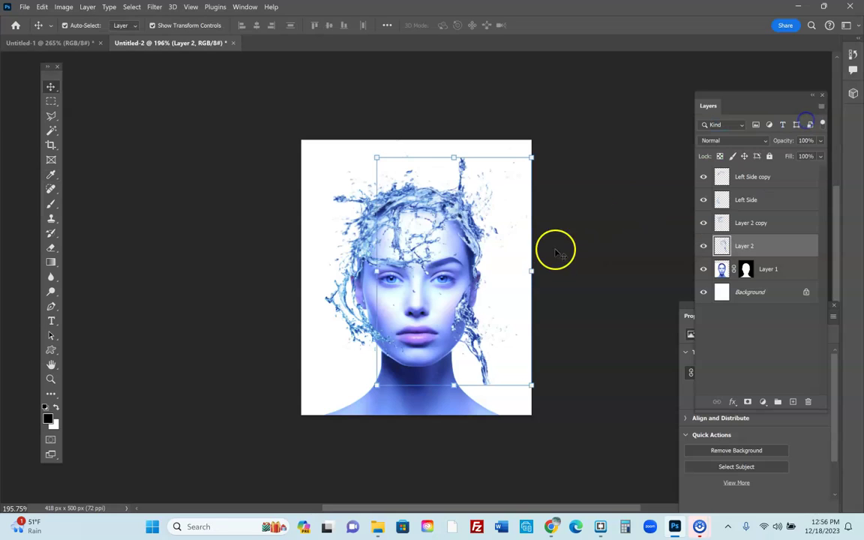
left_click(303, 166)
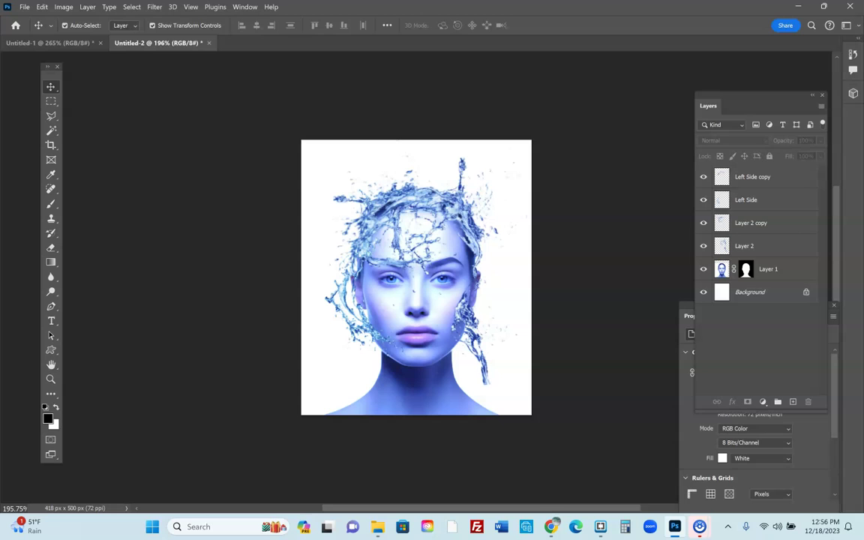
left_click(553, 526)
left_click(101, 12)
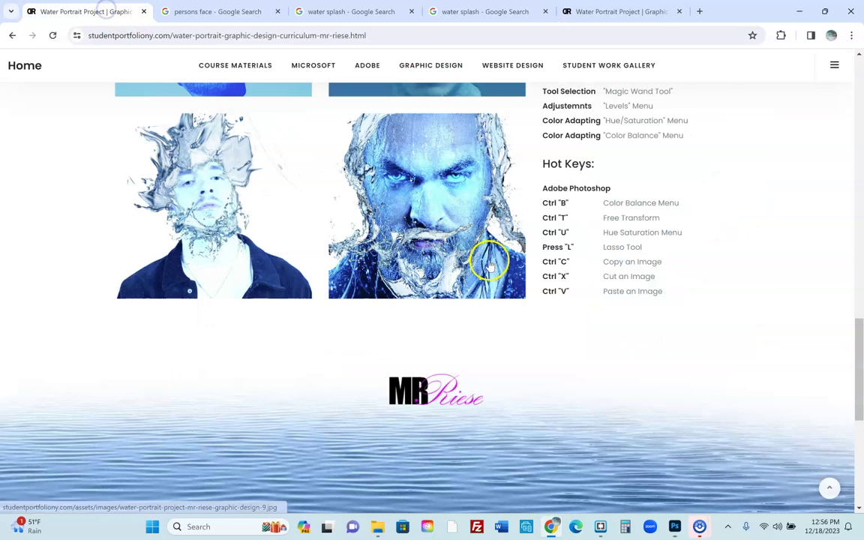
scroll(353, 246, "up", 5)
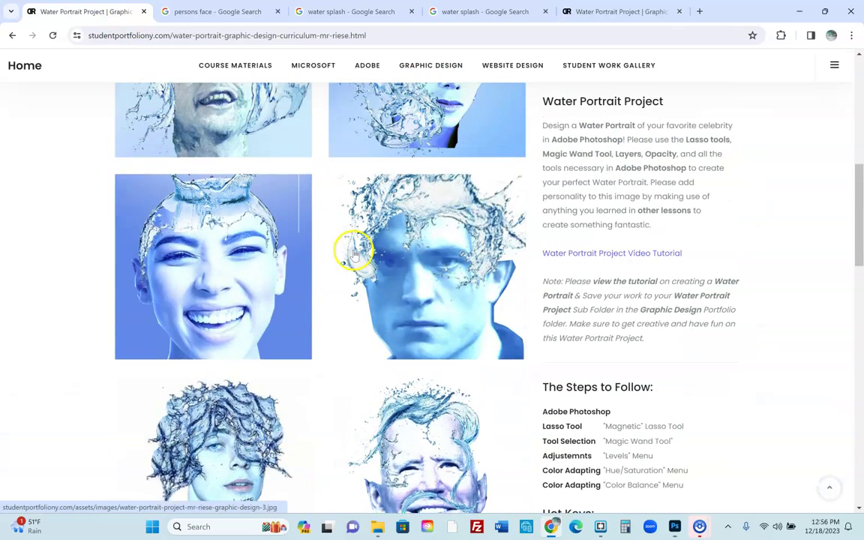
scroll(354, 253, "up", 1)
left_click(394, 259)
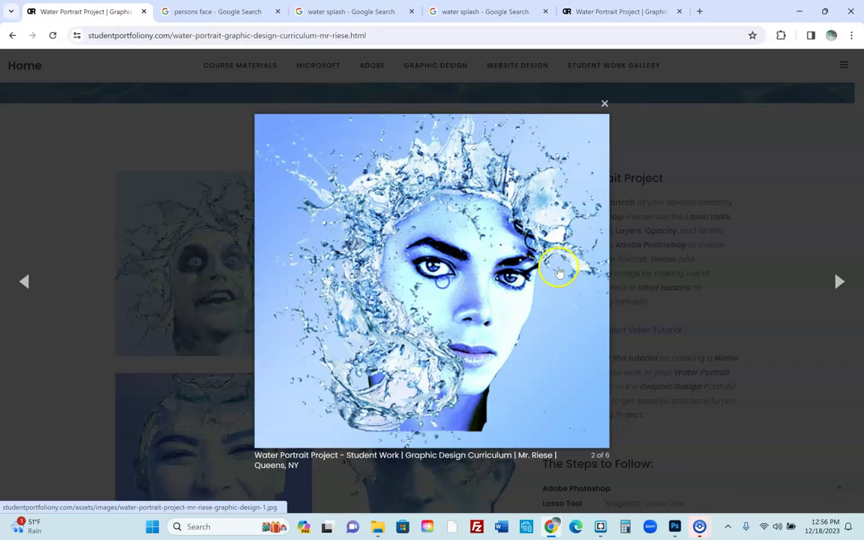
left_click(702, 237)
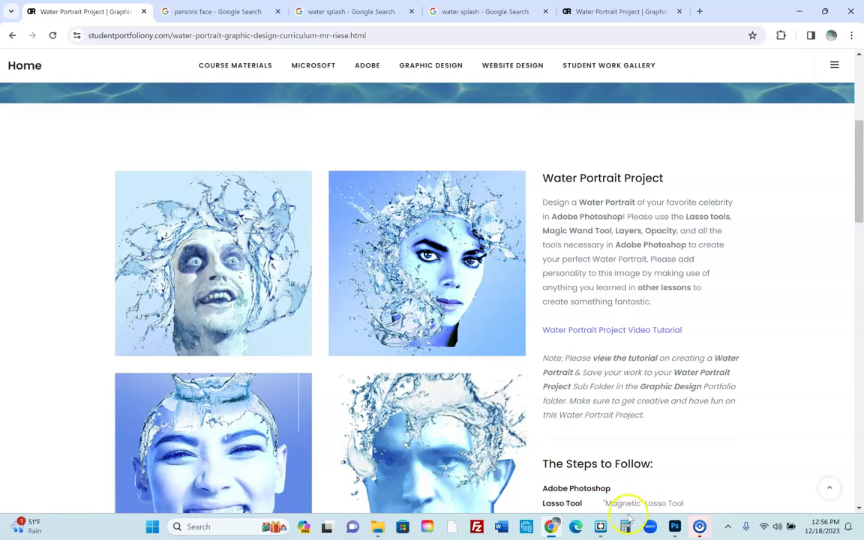
mouse_move(550, 533)
left_click(674, 527)
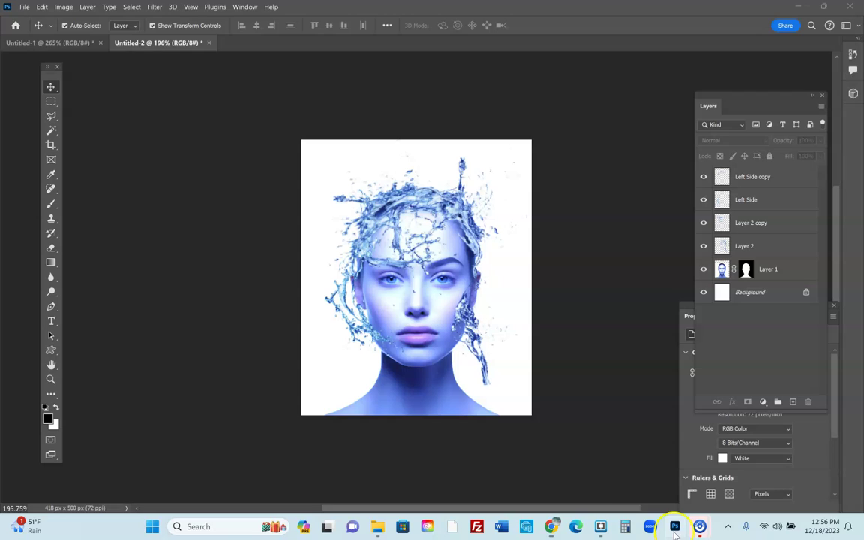